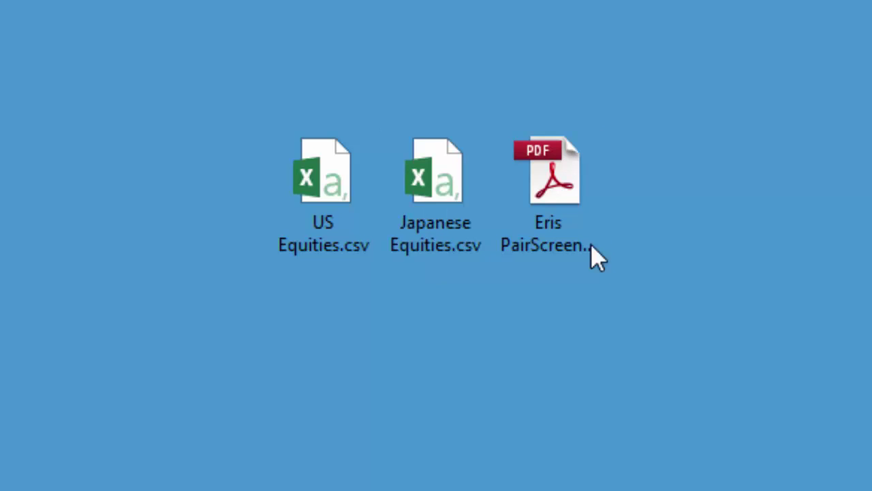
Open the Eris PairScreener PDF guide from the desktop.
double_click(577, 197)
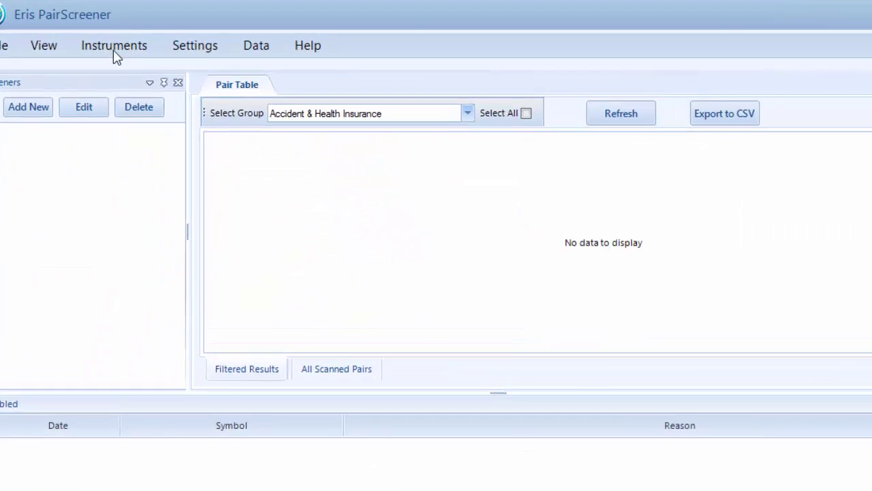
Switch to Eris PairScreener and open its Instruments menu.
left_click(120, 46)
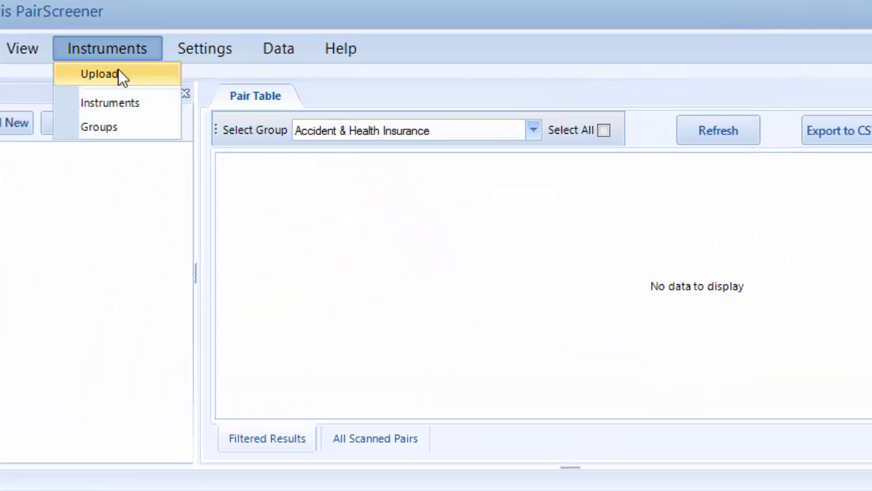
Upload US Equities.csv as the symbol list, deleting the current instruments.
left_click(117, 77)
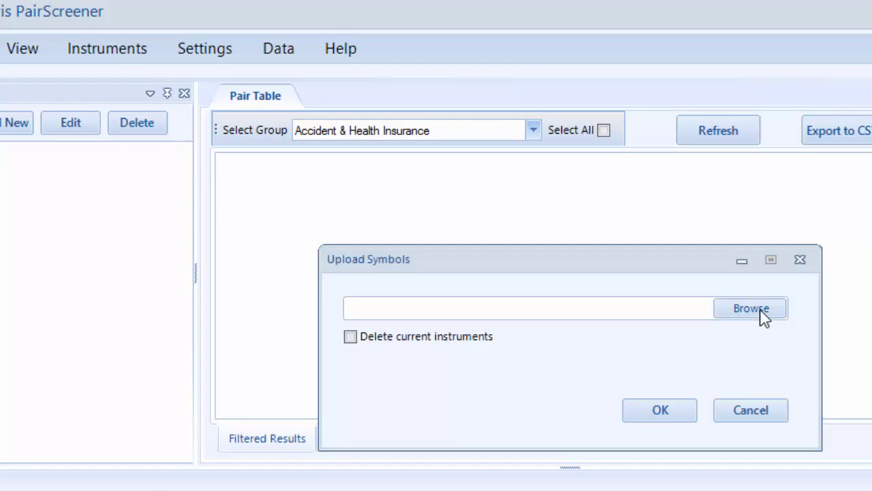
left_click(757, 311)
left_click(405, 225)
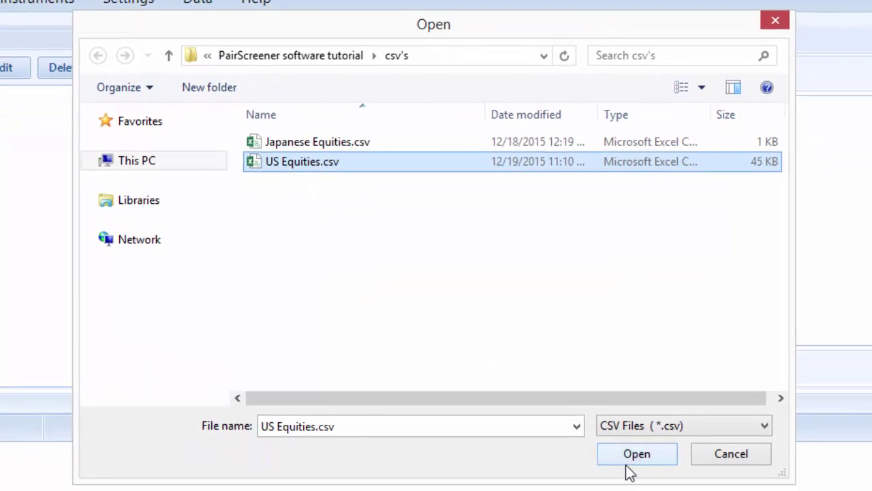
left_click(626, 455)
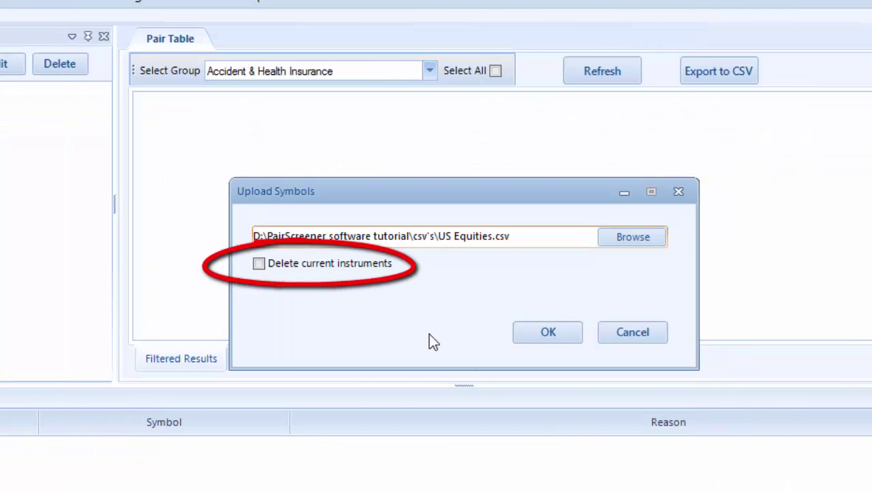
left_click(349, 271)
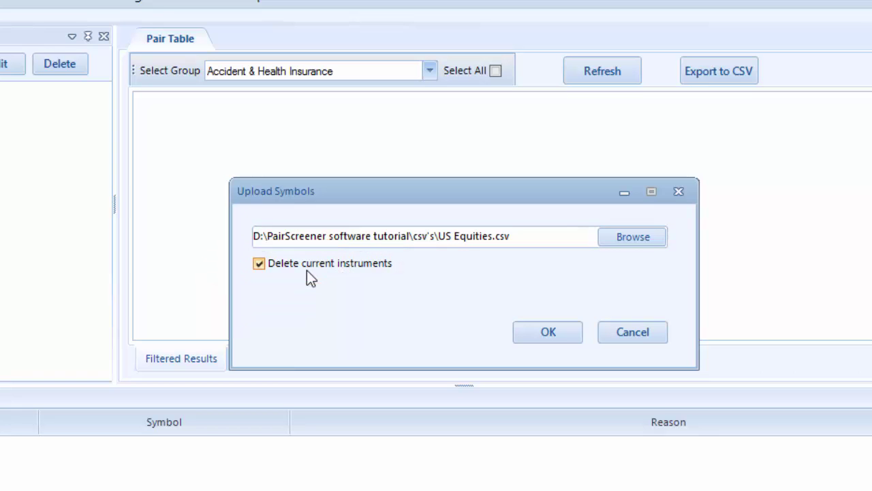
left_click(556, 335)
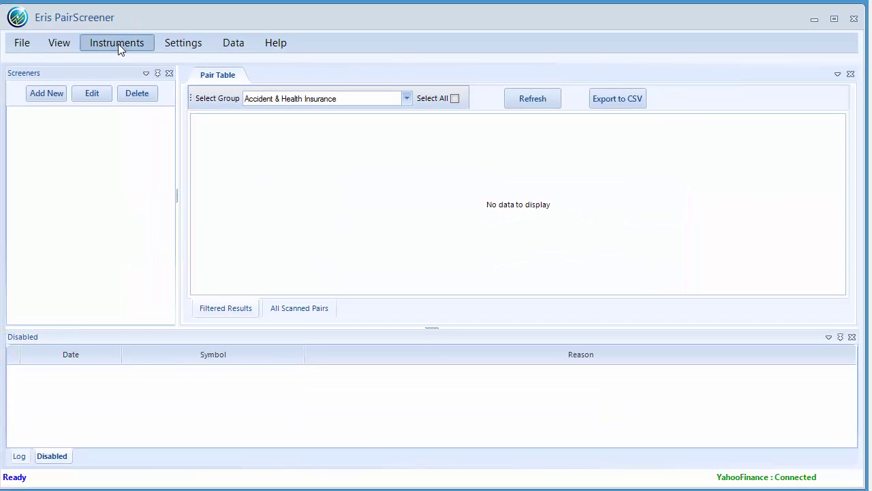
left_click(118, 44)
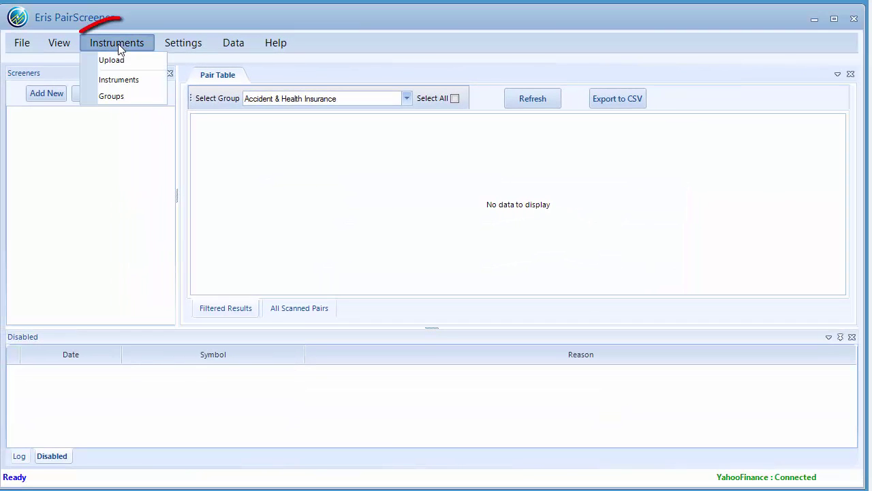
left_click(124, 79)
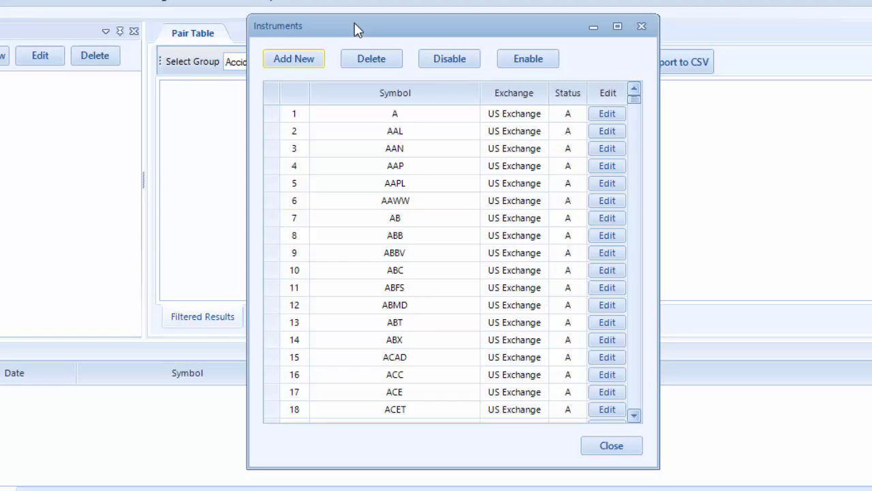
left_click(298, 62)
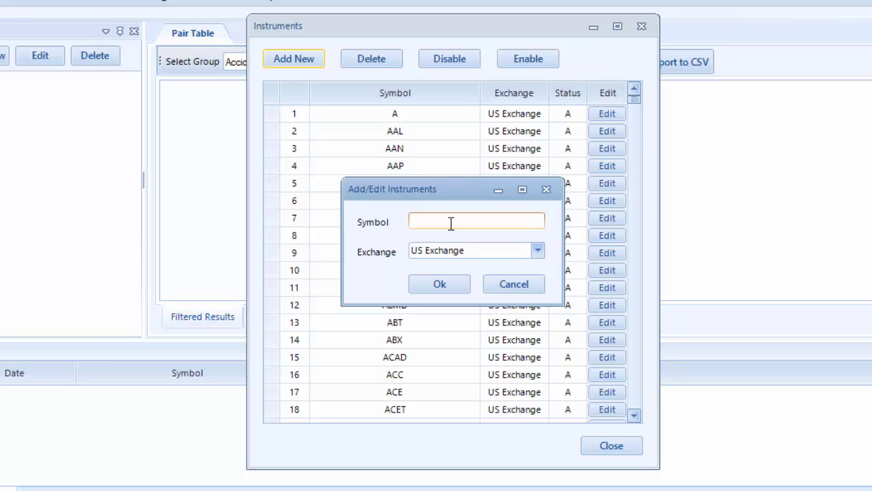
left_click(538, 252)
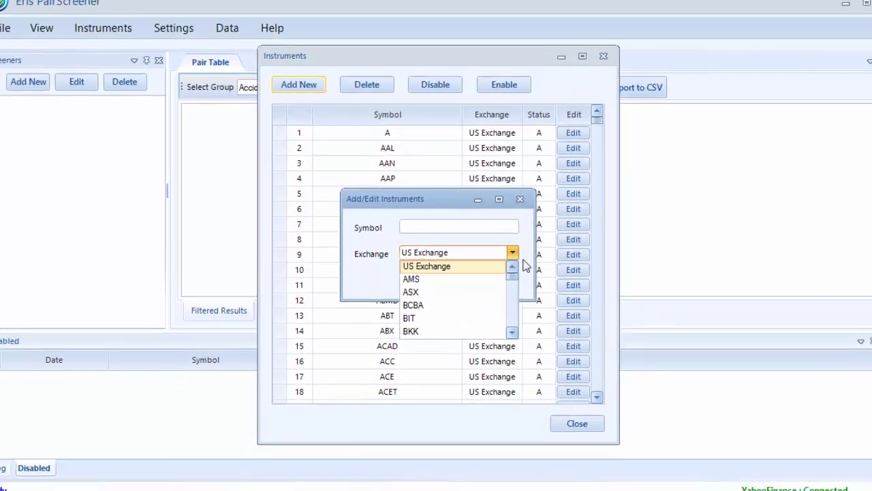
left_click(526, 266)
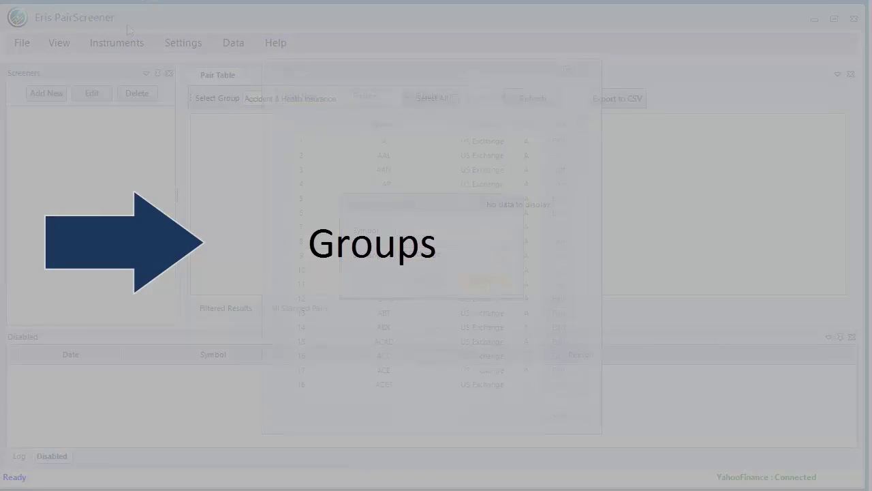
left_click(119, 42)
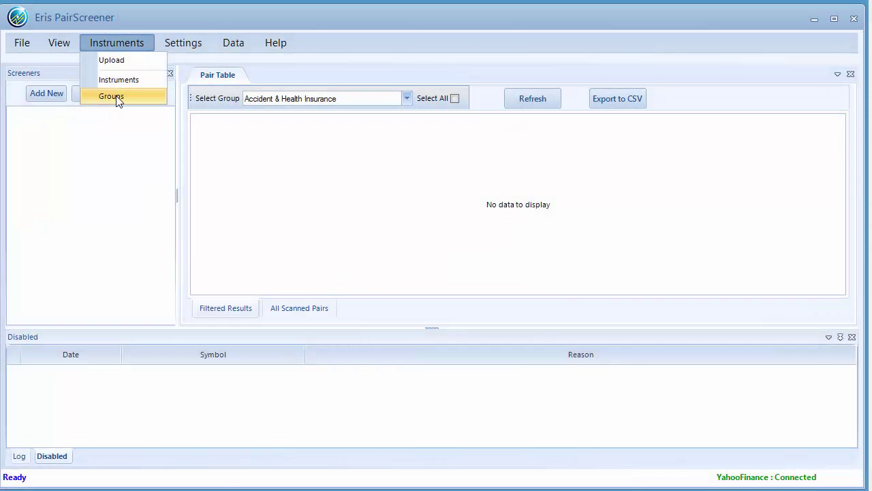
View the Accident & Health Insurance group's members: AFL, AIZ, CNO and UNM.
left_click(116, 97)
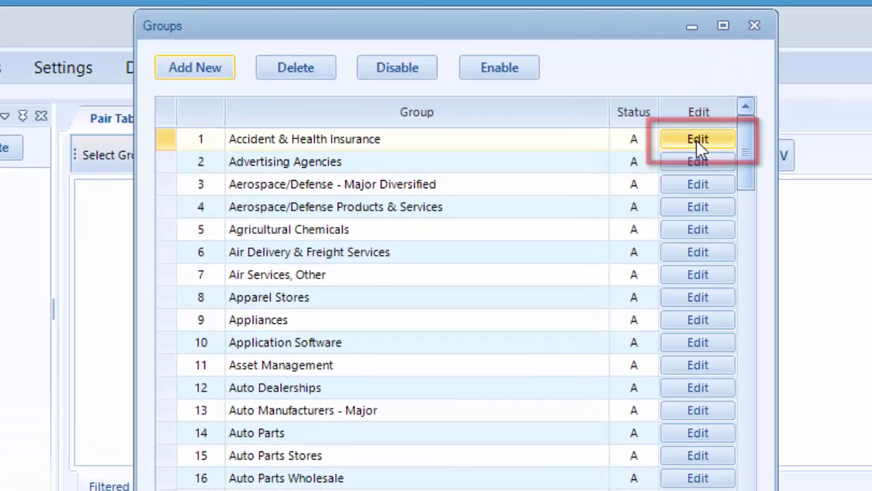
left_click(698, 141)
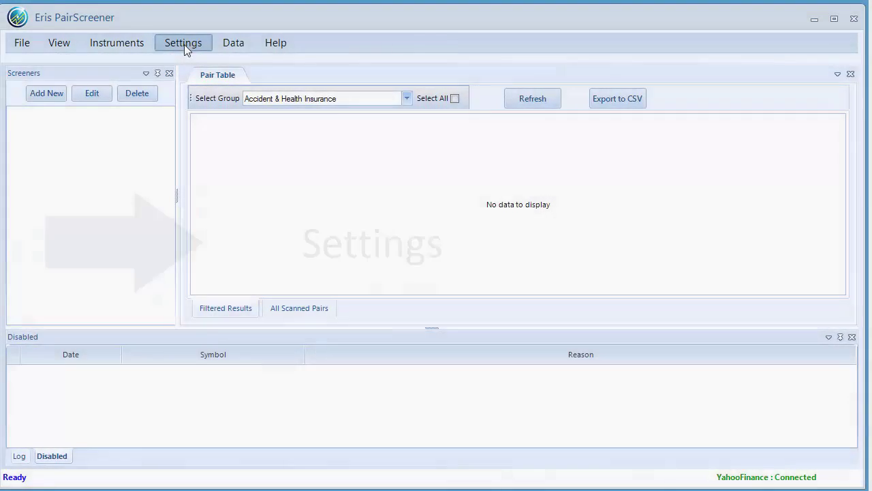
left_click(183, 43)
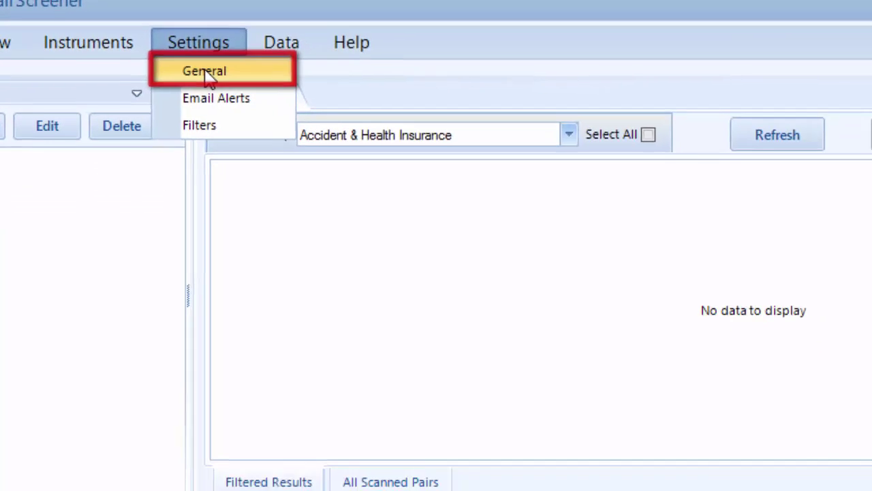
Open General settings, check the Email Alerts page, and expand the Filters category.
left_click(205, 75)
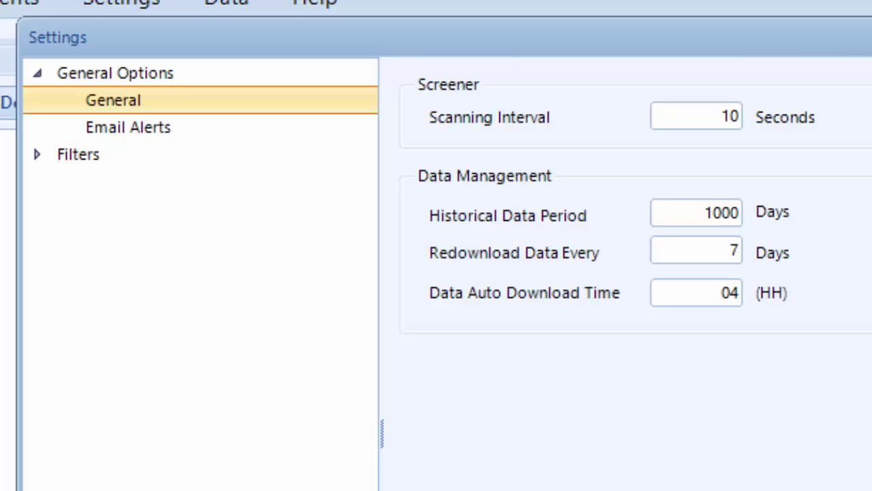
left_click(128, 127)
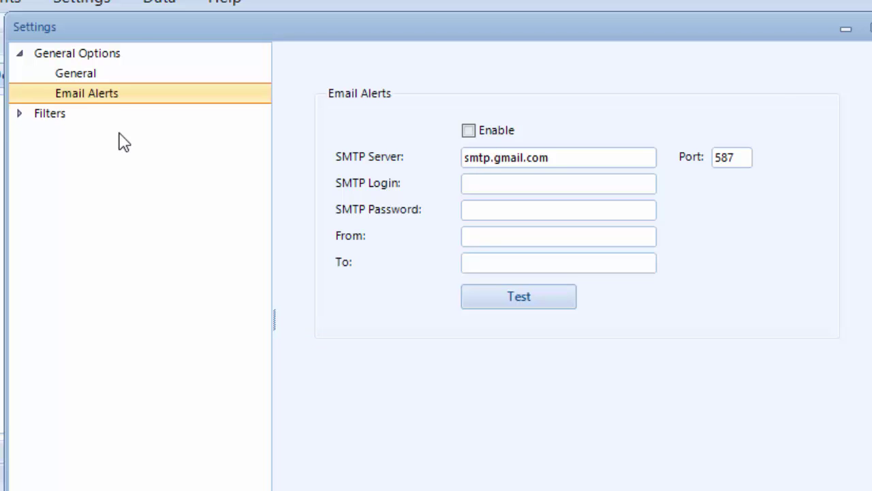
left_click(51, 114)
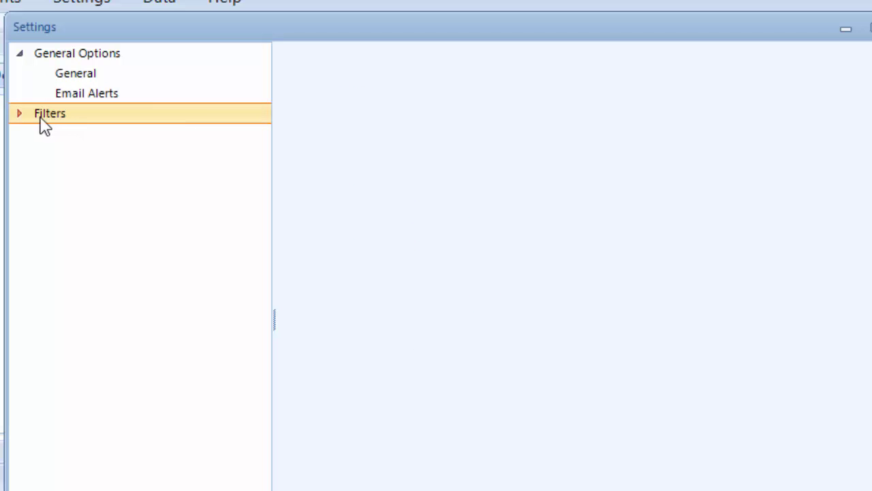
left_click(19, 114)
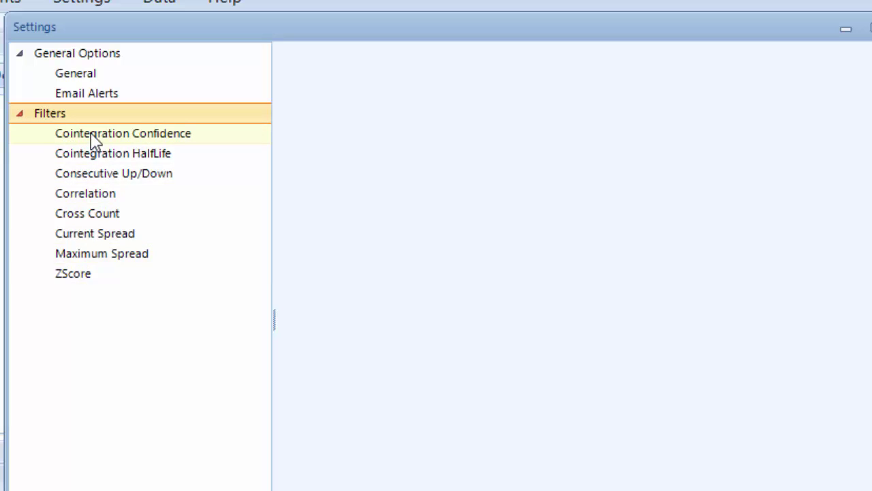
Browse every filter page through ZScore, ending back on Cointegration Confidence.
left_click(93, 134)
left_click(89, 153)
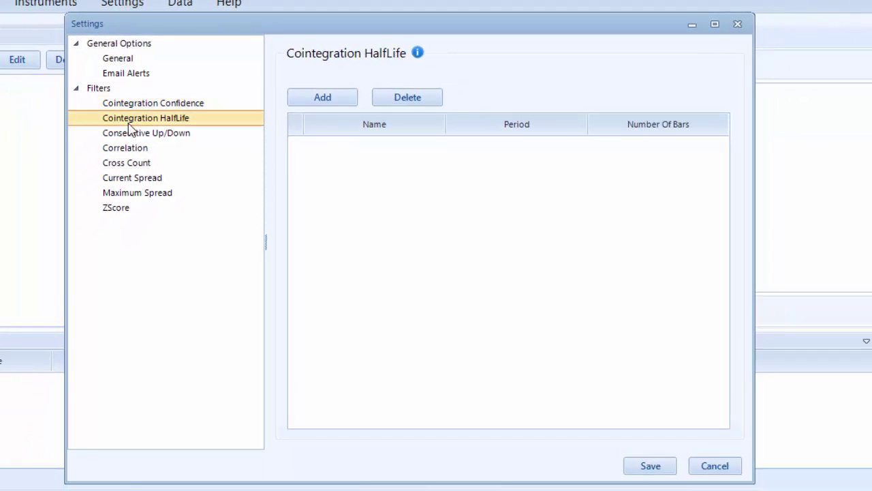
left_click(129, 136)
left_click(129, 151)
left_click(130, 166)
left_click(131, 181)
left_click(133, 193)
left_click(121, 209)
left_click(133, 106)
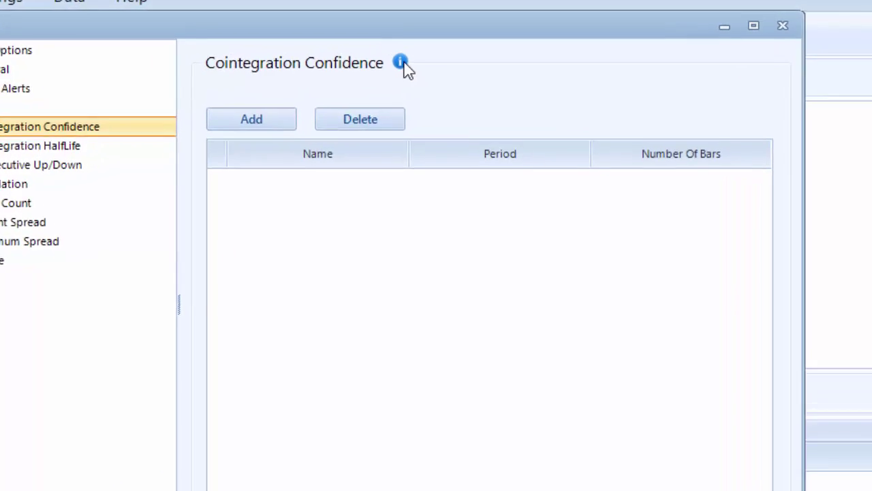
Add a Cointegration Confidence filter of 100 bars.
mouse_move(443, 50)
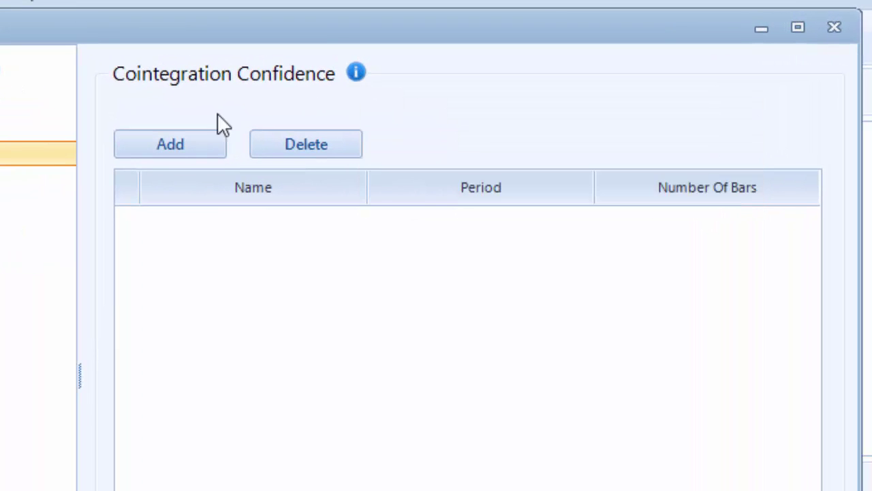
left_click(171, 143)
type("100")
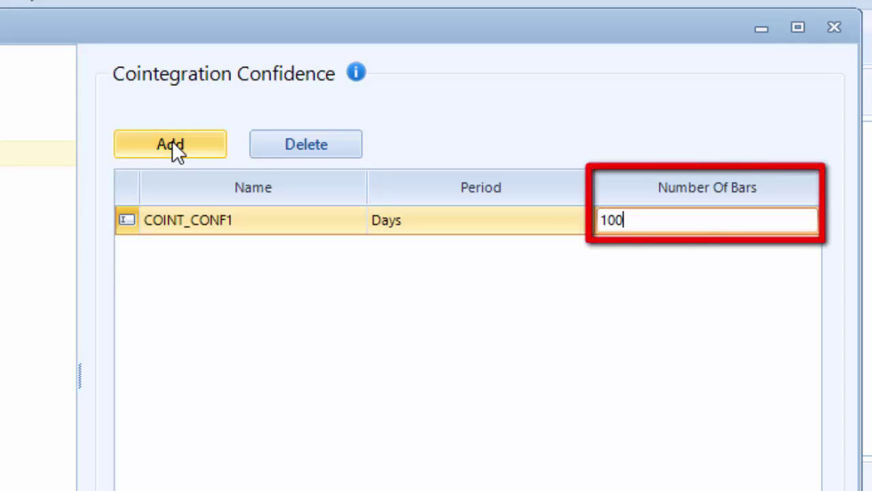
key("Return")
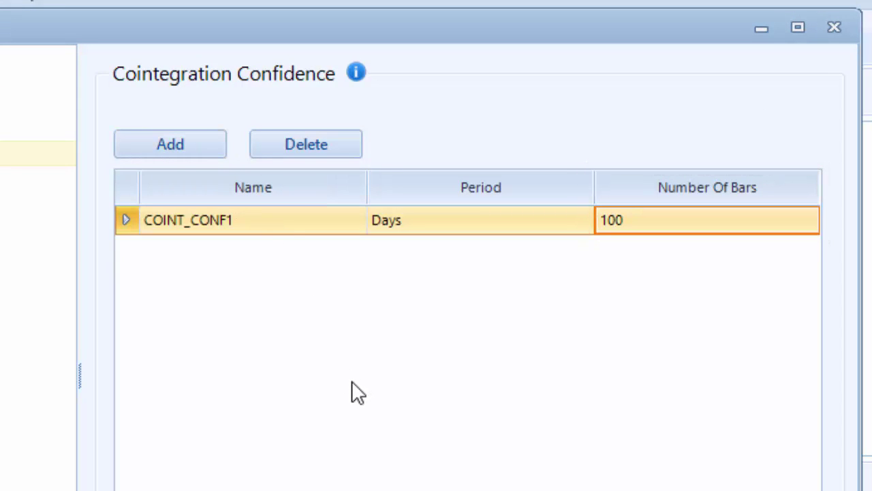
Add ZScore filters ZSCORE1 at 100 bars and ZSCORE2 at 250 bars, then save.
left_click(39, 321)
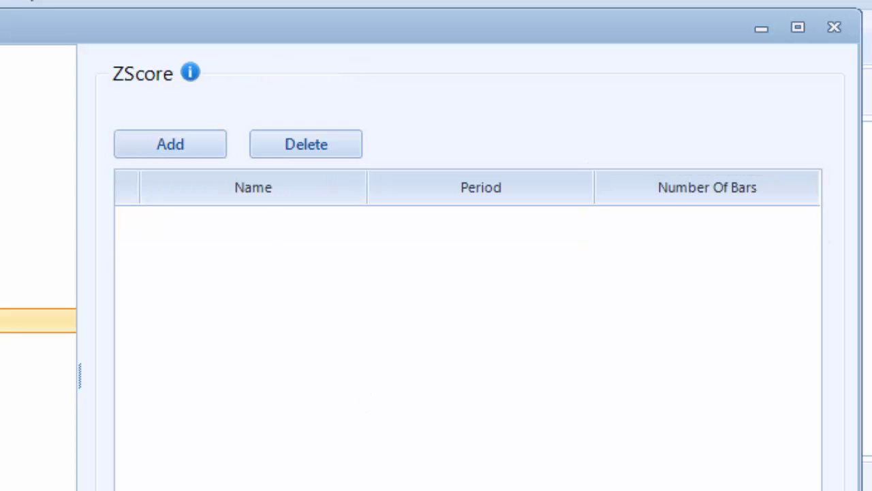
left_click(171, 149)
left_click(616, 219)
type("100")
left_click(167, 143)
type("250")
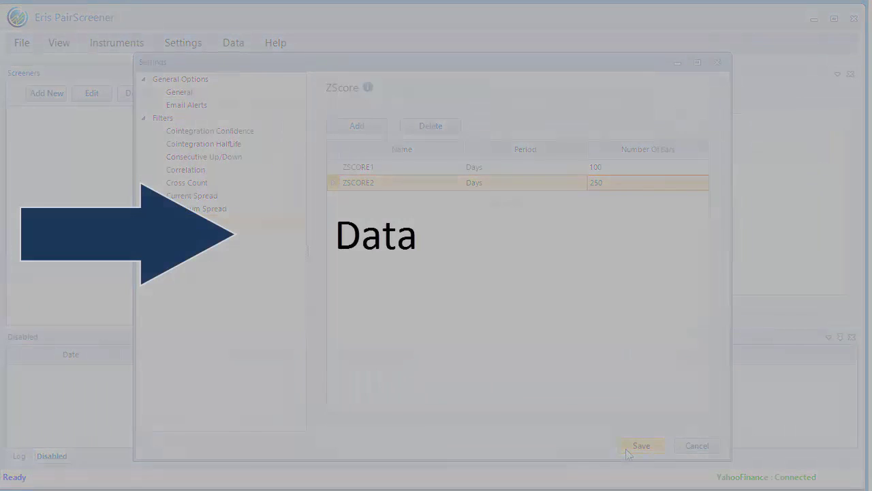
left_click(640, 446)
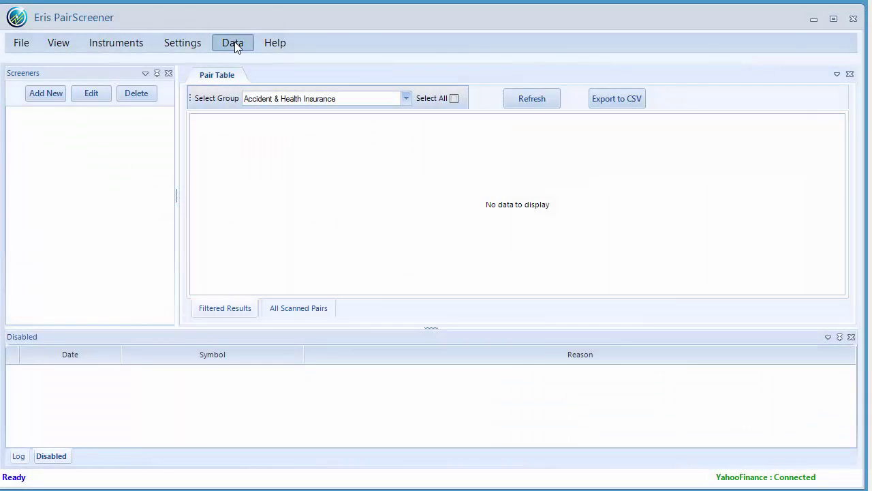
Select YahooFinance as the data source so it shows Connected.
left_click(234, 42)
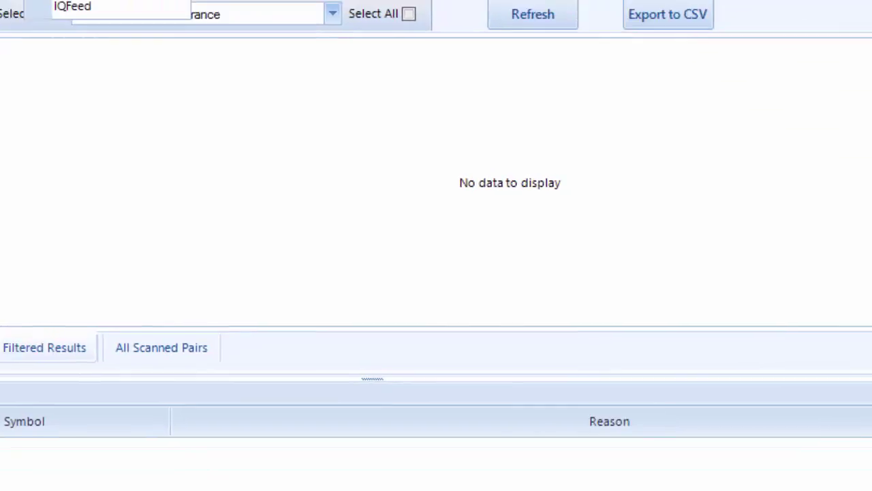
left_click(348, 109)
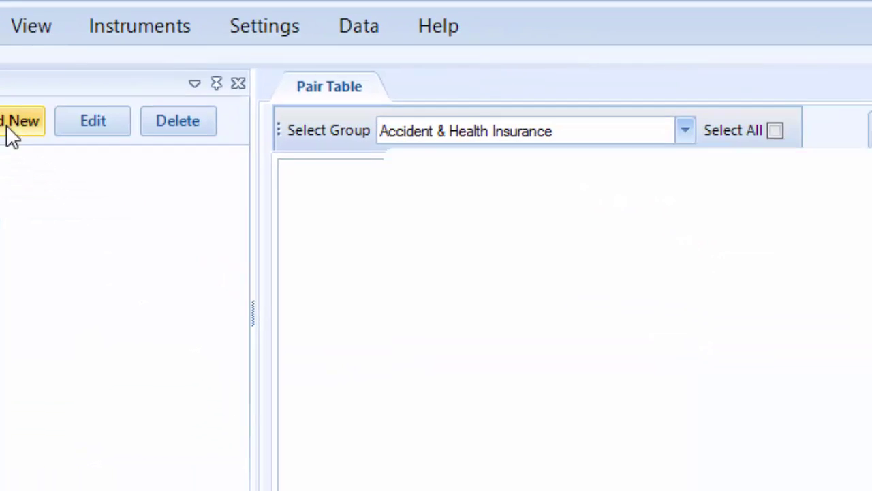
Add a new screener and enter test_1 as its name.
left_click(113, 217)
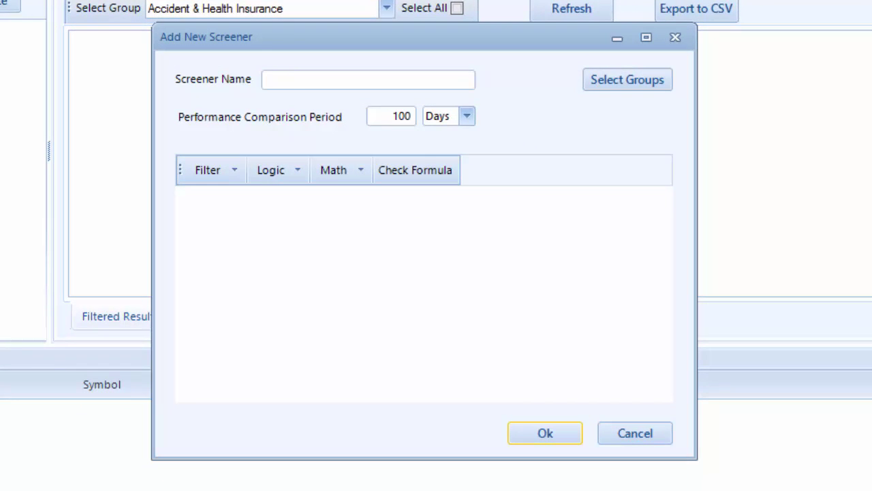
left_click(334, 103)
type("test 1")
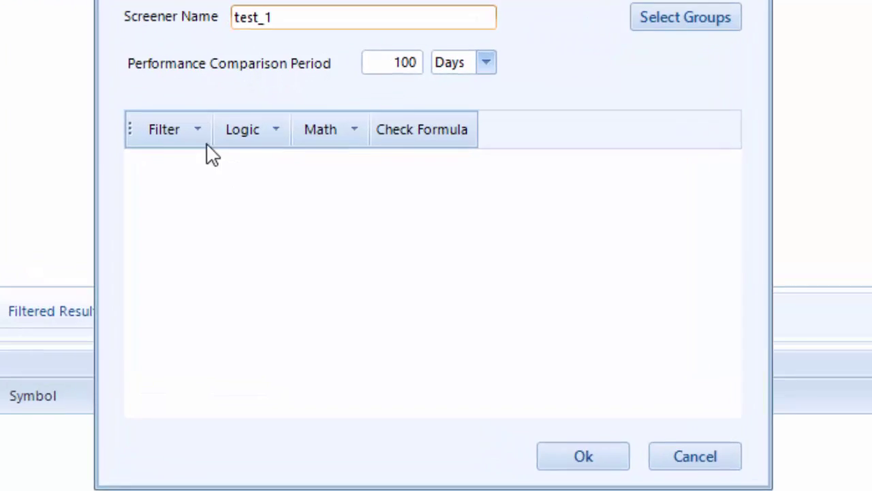
left_click(233, 170)
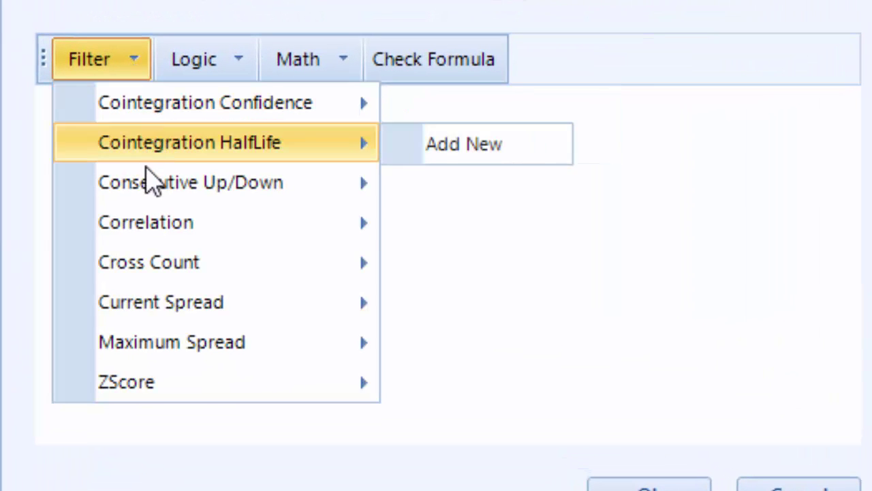
Start the formula with COINT_CONF1>0.9.
mouse_move(142, 301)
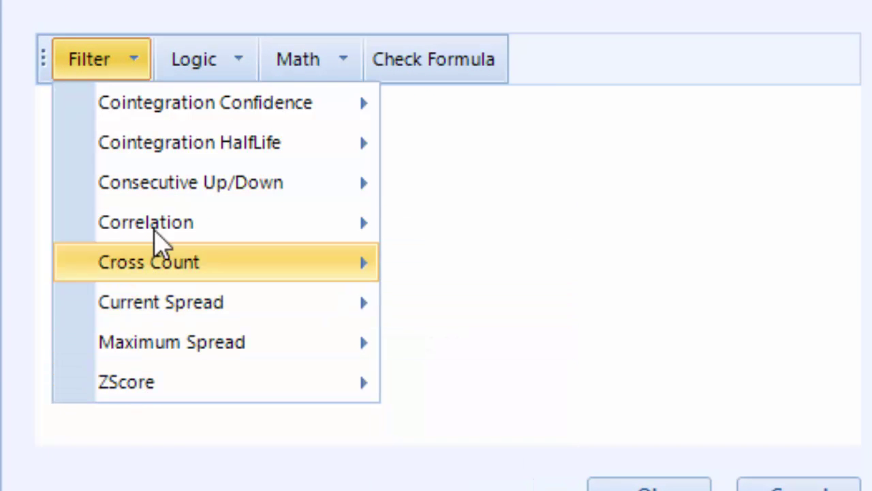
mouse_move(171, 109)
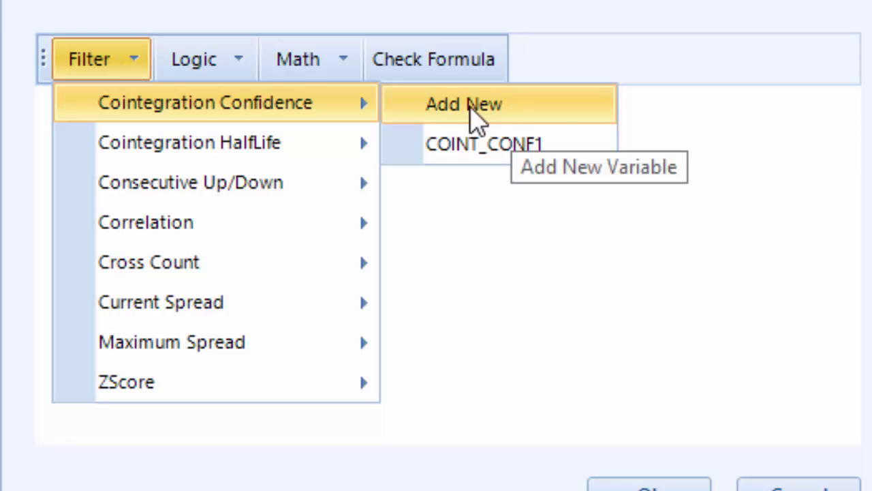
left_click(522, 159)
type(">0.9")
key("Return")
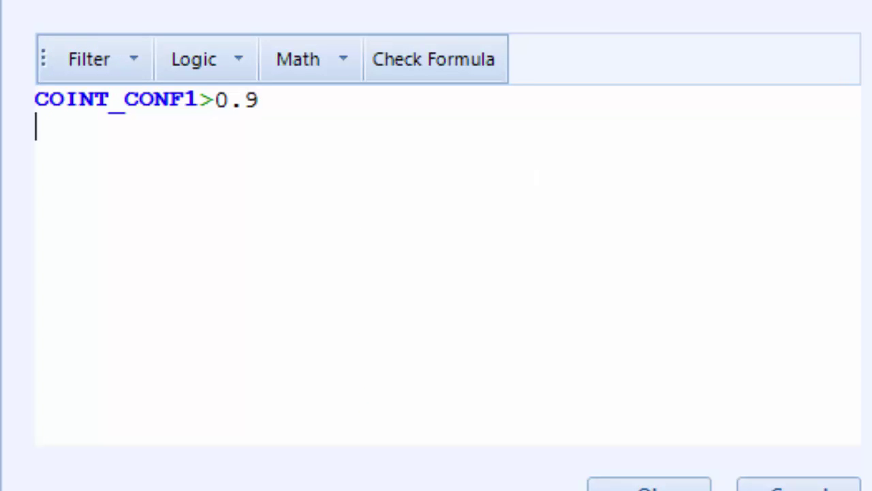
Add the condition AND COR1[10]>0.85 on a new line.
left_click(240, 62)
left_click(254, 108)
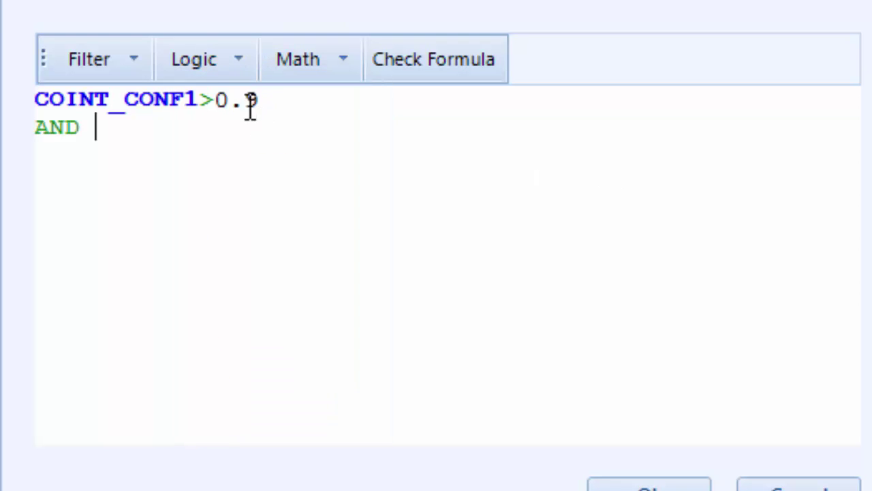
left_click(141, 71)
mouse_move(180, 229)
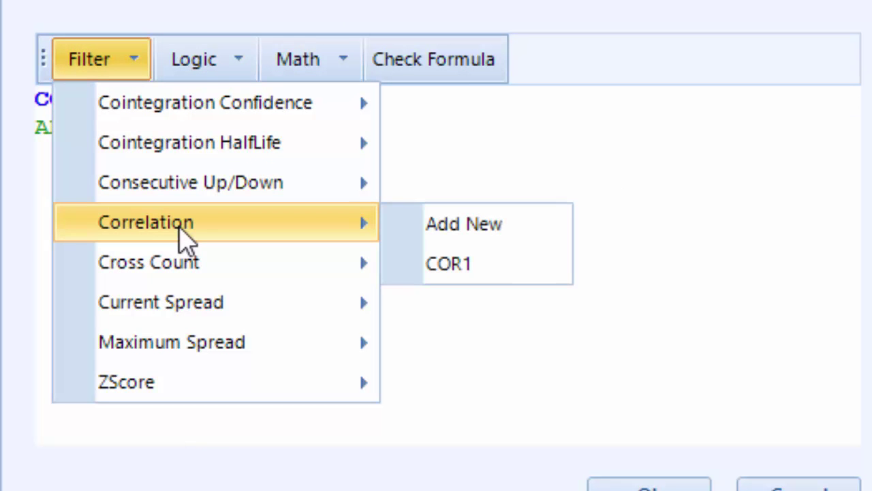
left_click(455, 267)
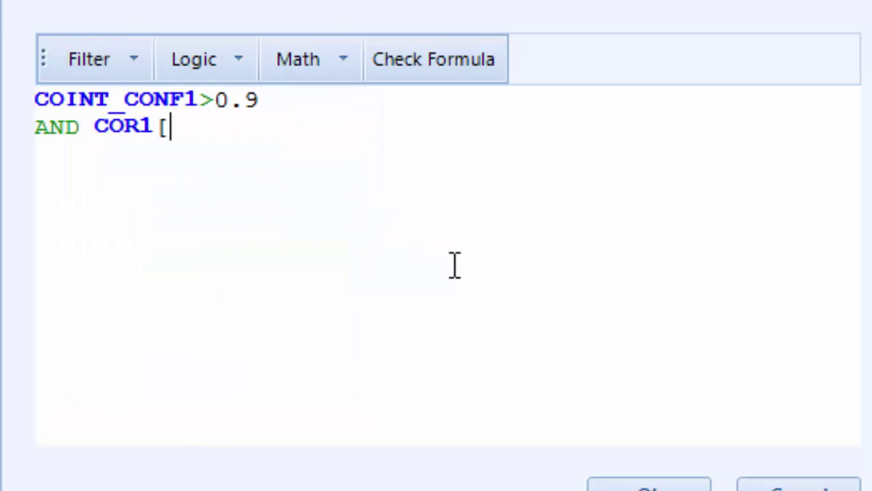
type("10]>0")
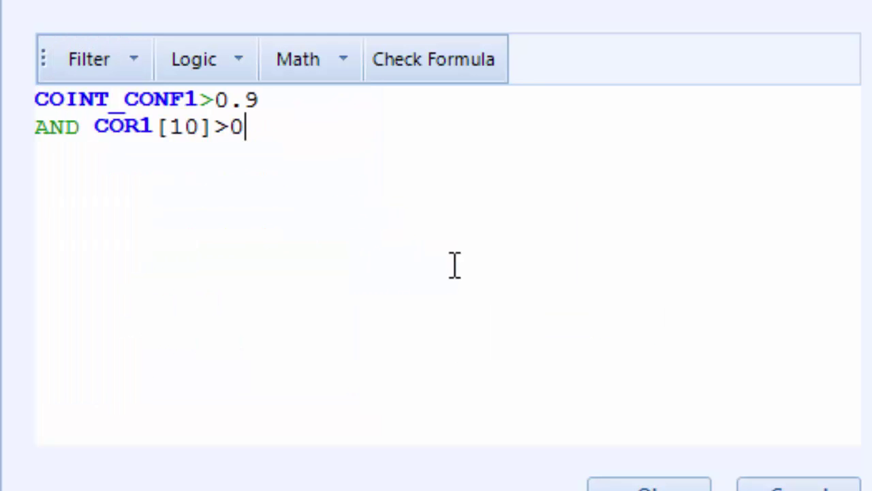
type(".85")
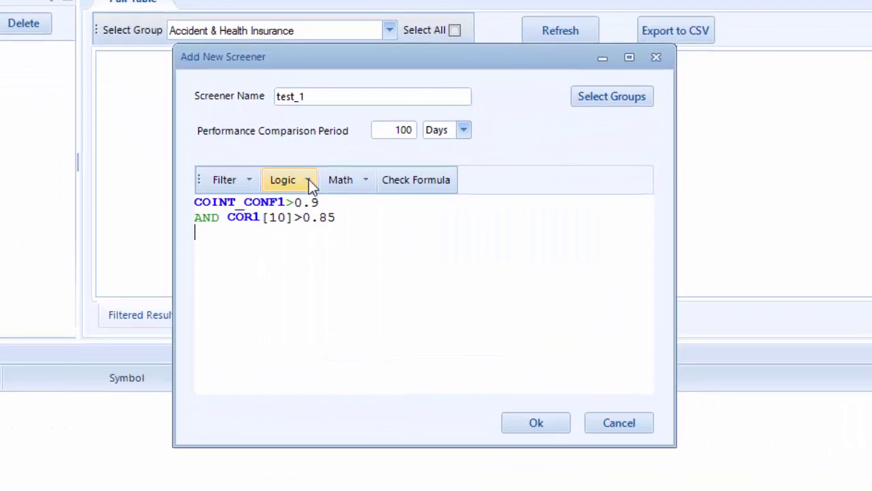
Append AND (ZSCORE1>2 to the formula.
left_click(308, 179)
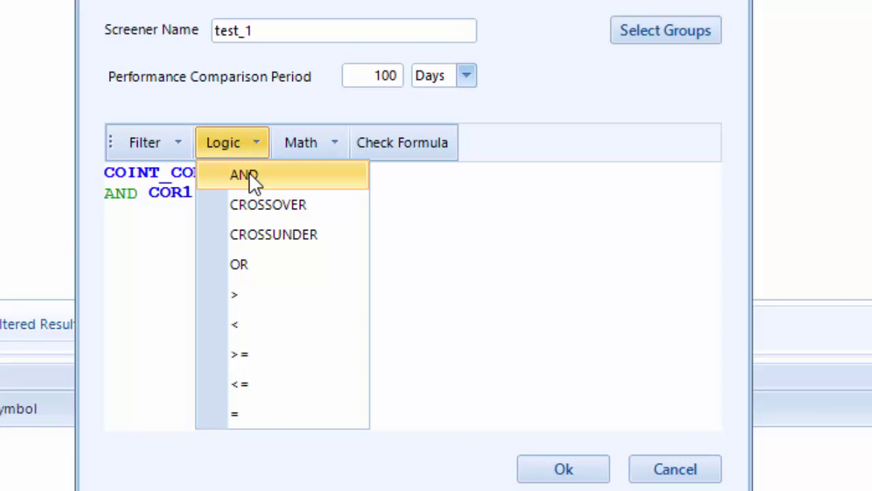
left_click(301, 201)
type("(")
left_click(248, 180)
mouse_move(229, 386)
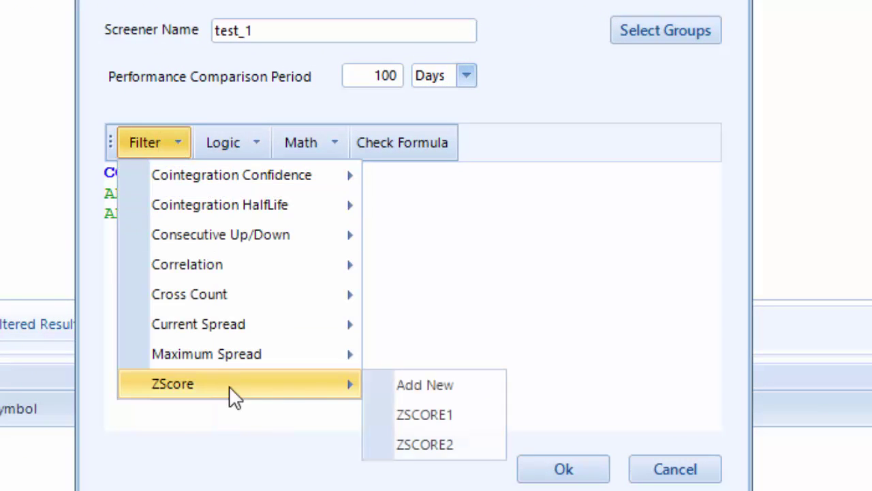
left_click(438, 412)
type("2")
Finish the formula with OR ZSCORE2>2) to close the bracket.
left_click(235, 143)
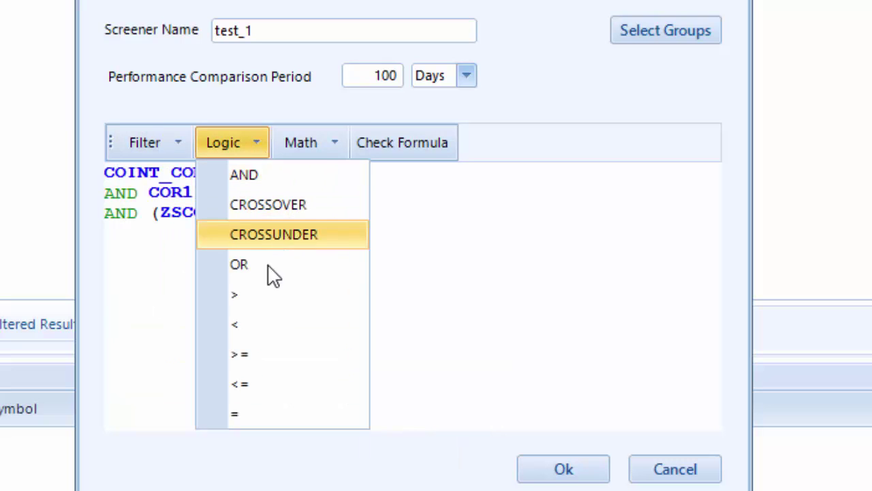
left_click(266, 265)
left_click(164, 150)
mouse_move(341, 395)
left_click(435, 441)
type("2)")
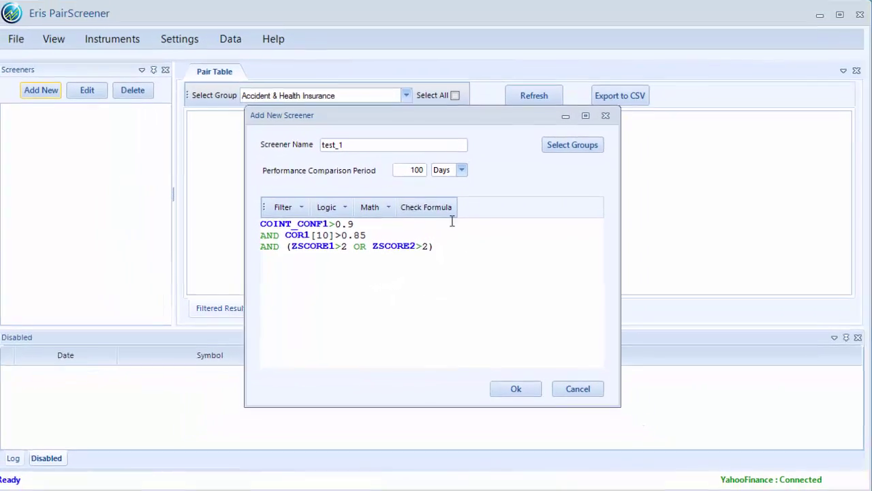
Validate the formula, select All Groups, save test_1 and start it running.
left_click(441, 209)
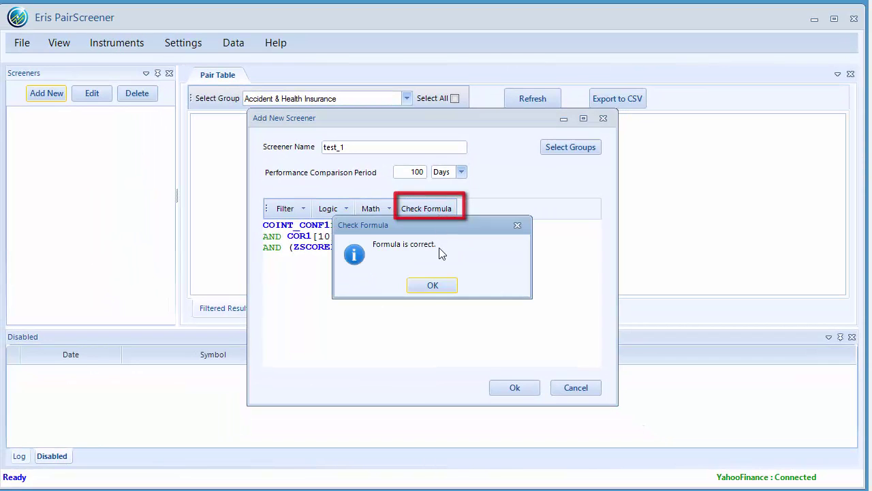
left_click(433, 286)
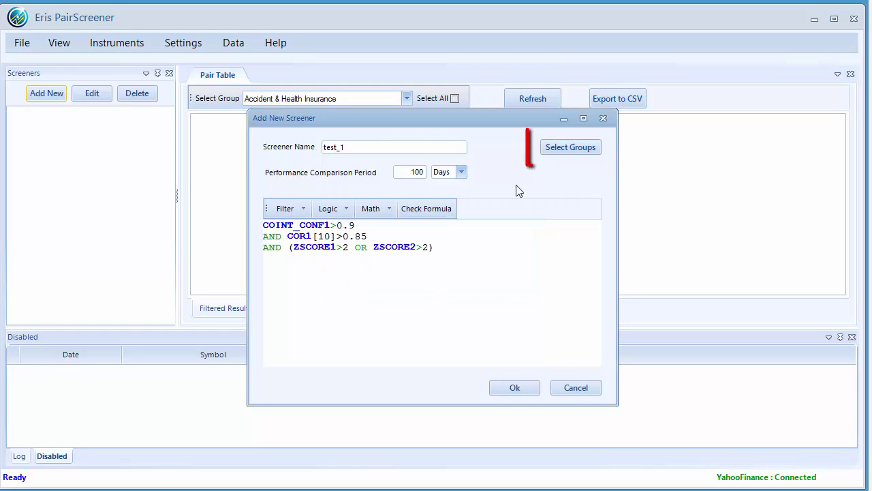
left_click(568, 150)
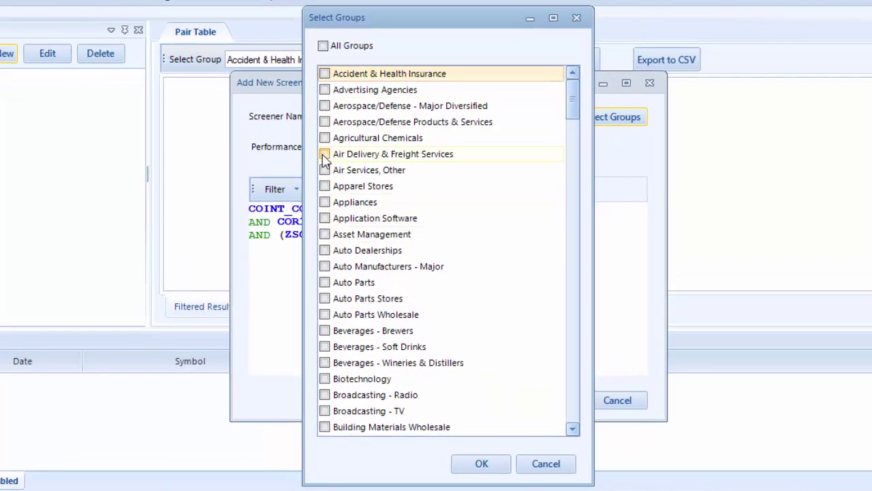
left_click(324, 155)
left_click(323, 46)
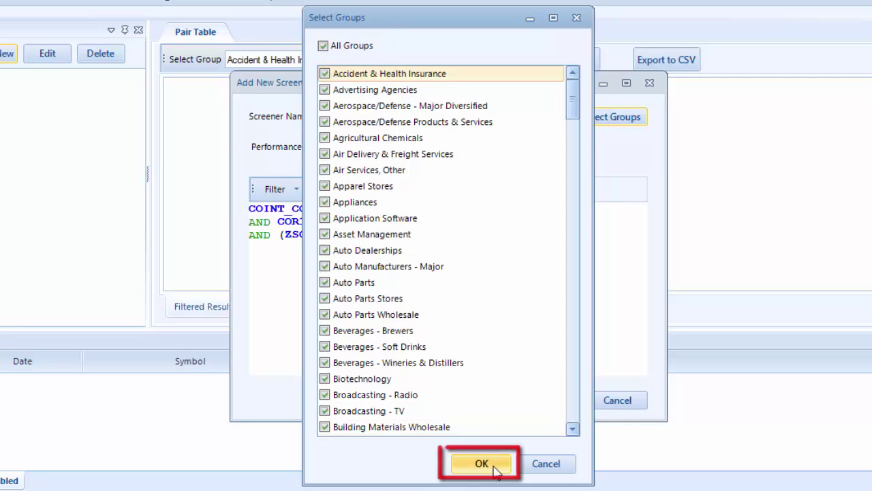
left_click(484, 465)
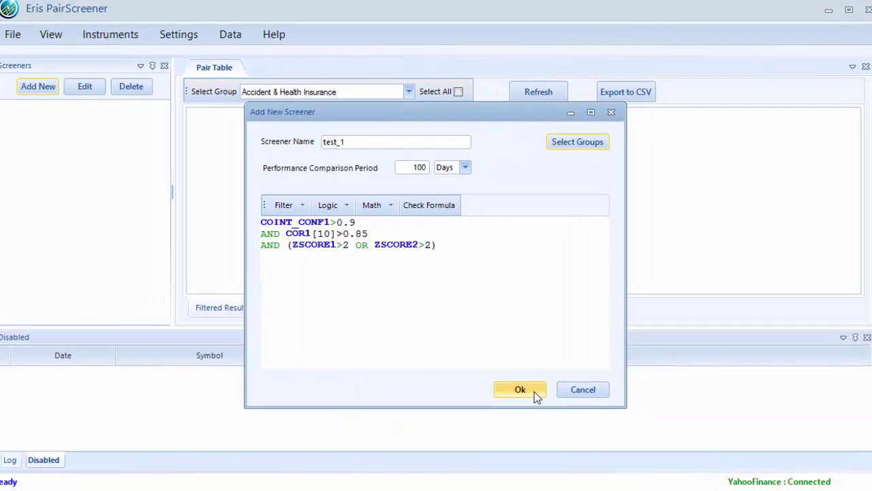
left_click(535, 394)
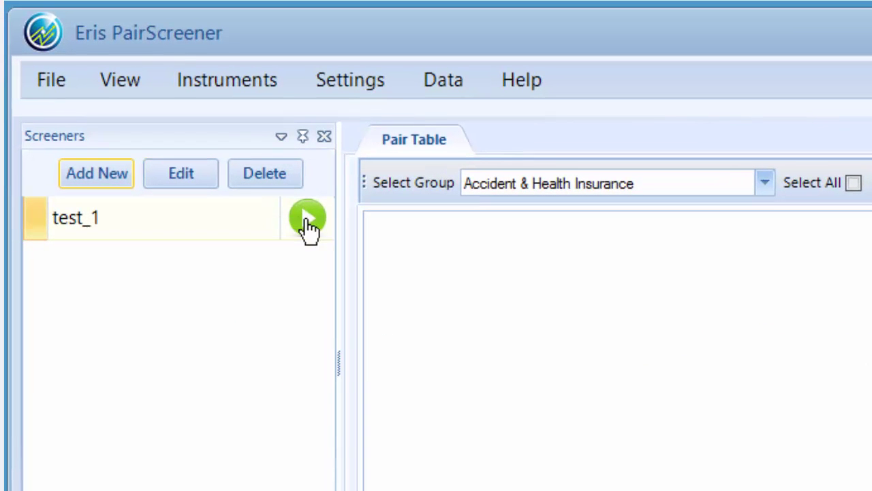
left_click(309, 219)
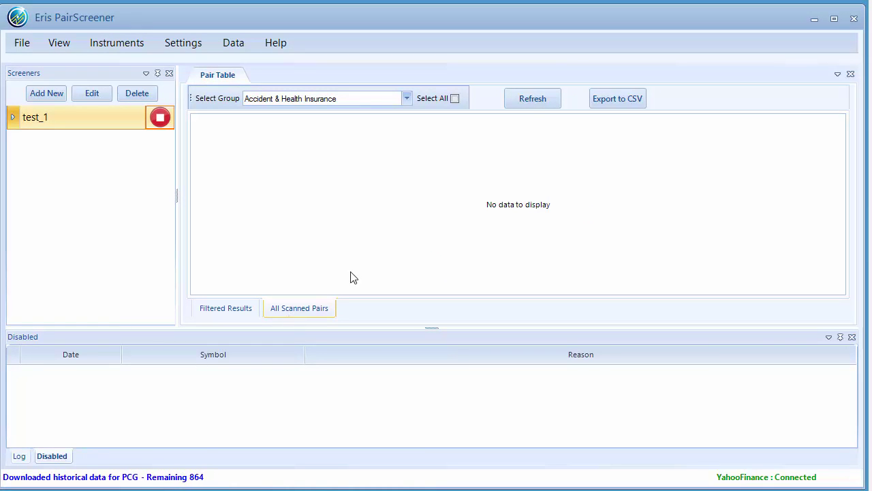
Show all scanned pairs and refresh the table for the Accident & Health Insurance group.
left_click(533, 98)
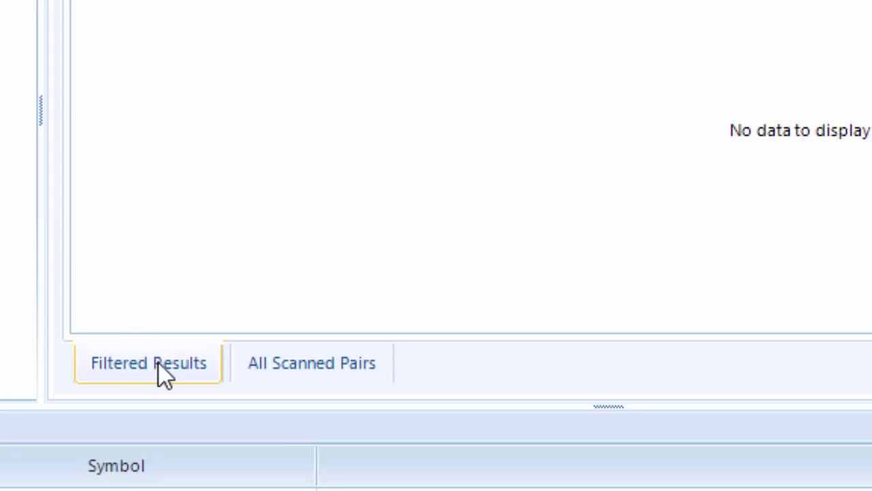
left_click(302, 371)
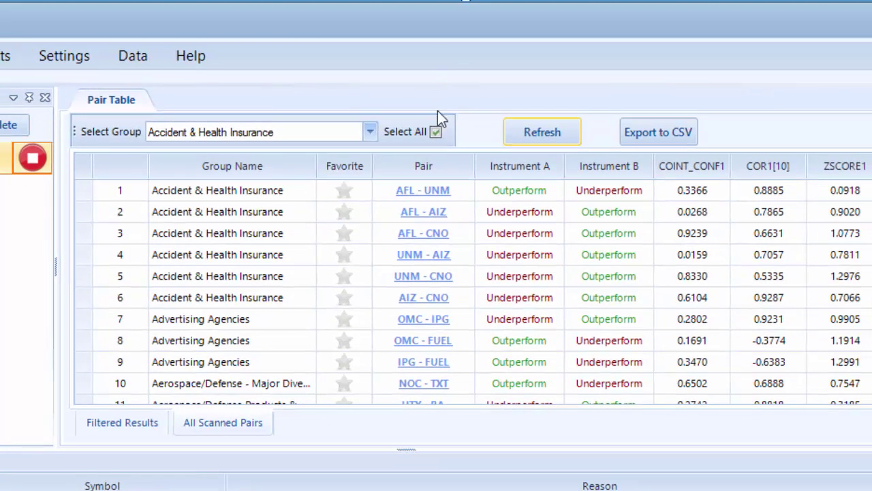
left_click(370, 131)
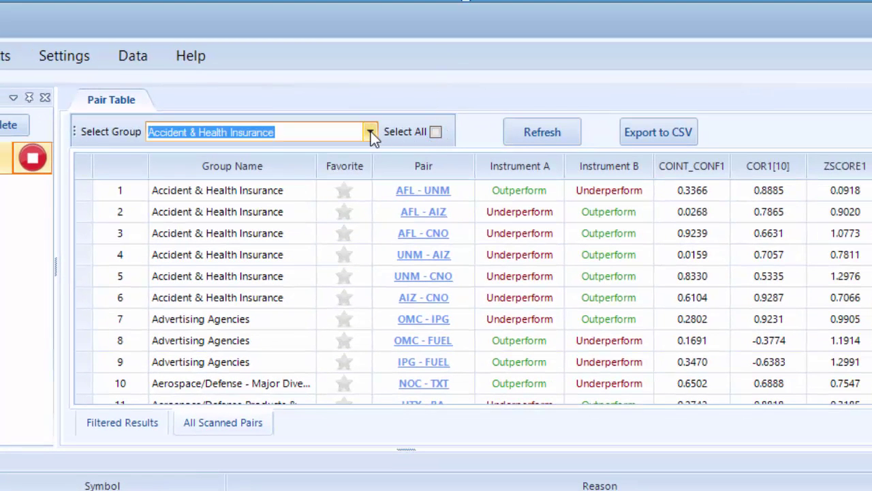
left_click(538, 134)
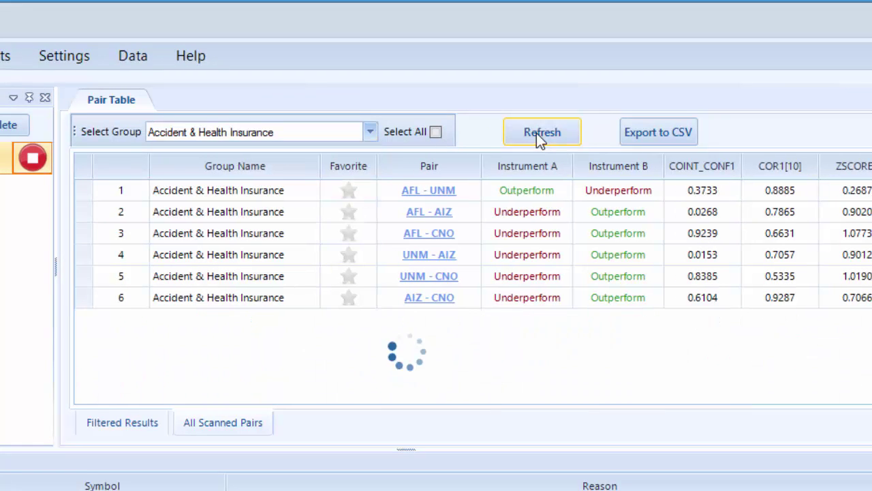
Reload the table with pairs from every group and select the AFL - UNM pair.
left_click(435, 132)
left_click(541, 134)
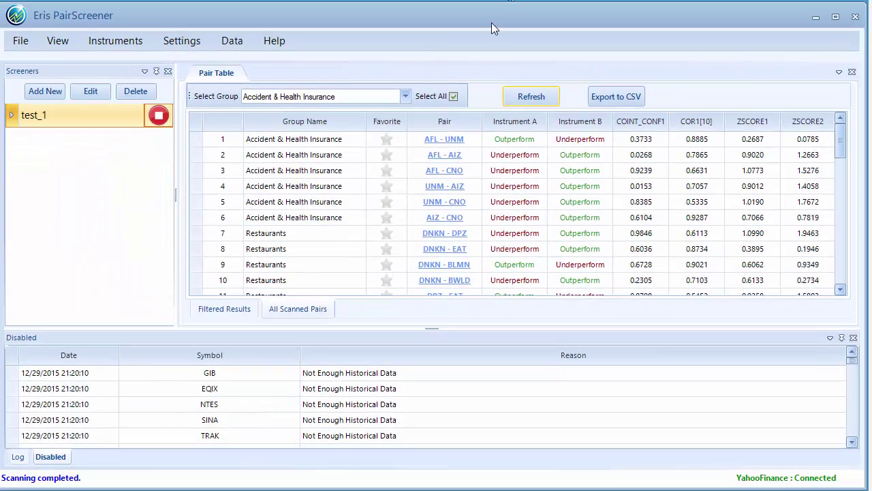
left_click(422, 194)
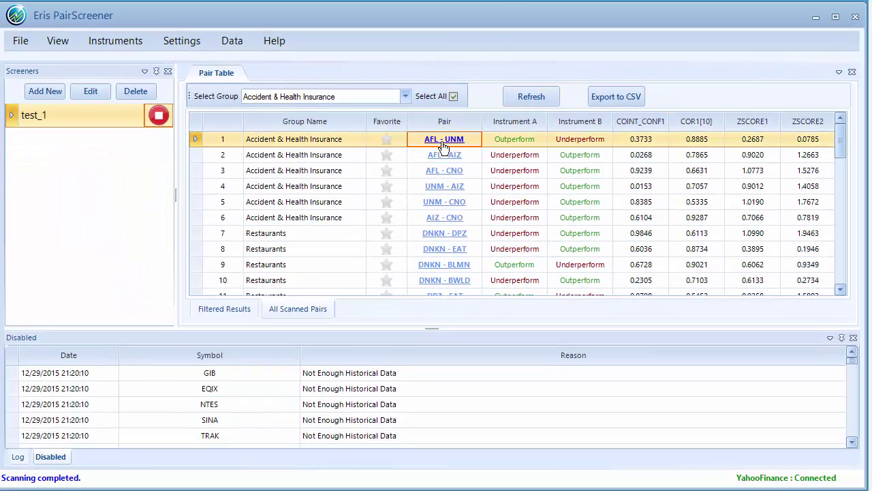
left_click(456, 146)
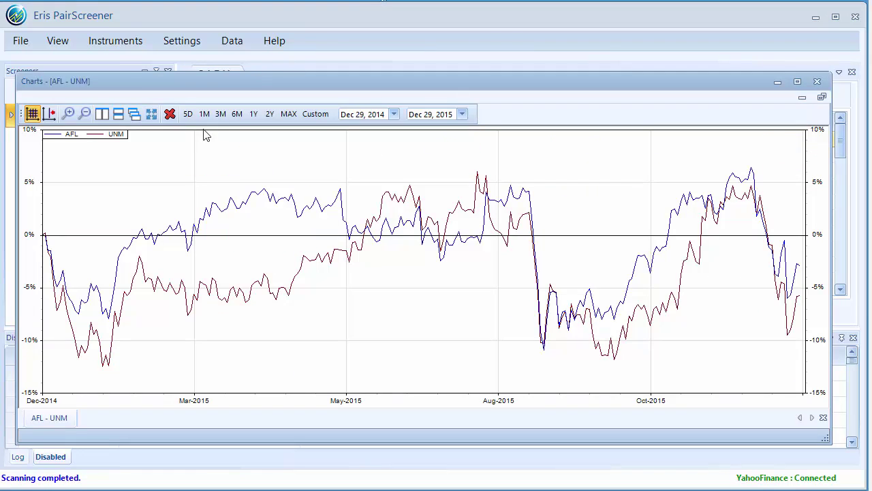
left_click(188, 115)
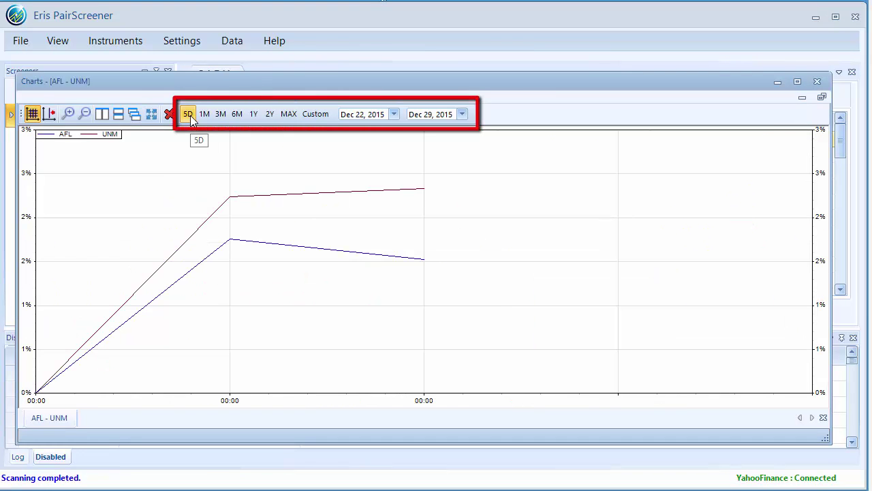
left_click(203, 115)
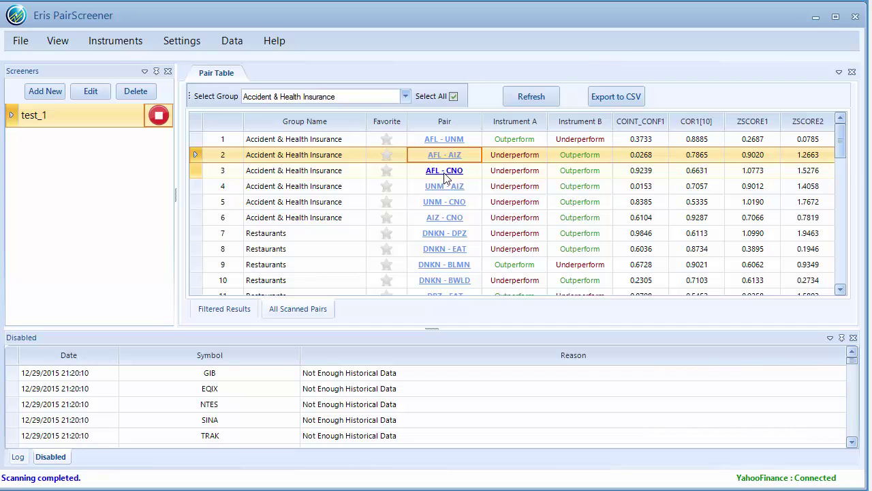
left_click(444, 175)
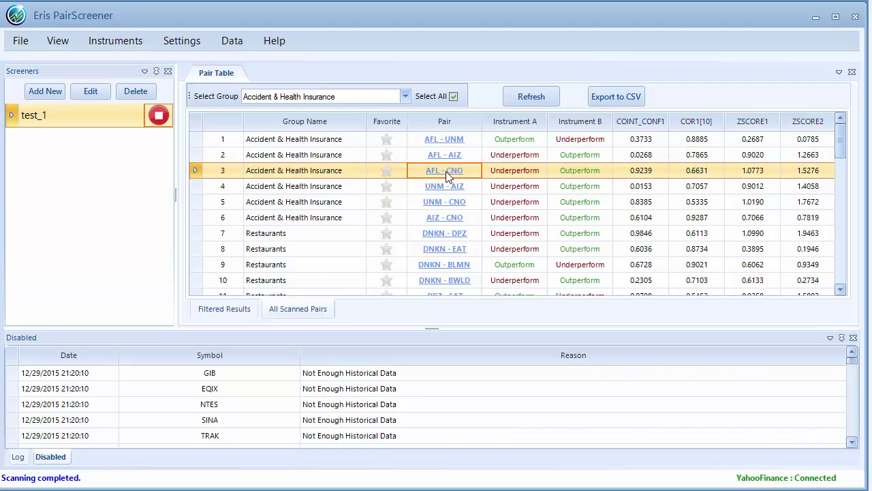
left_click(446, 175)
left_click(101, 115)
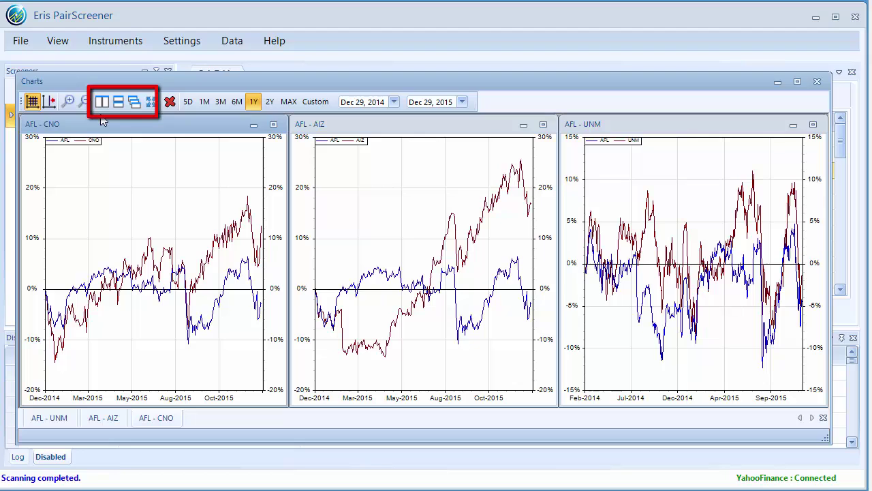
left_click(118, 102)
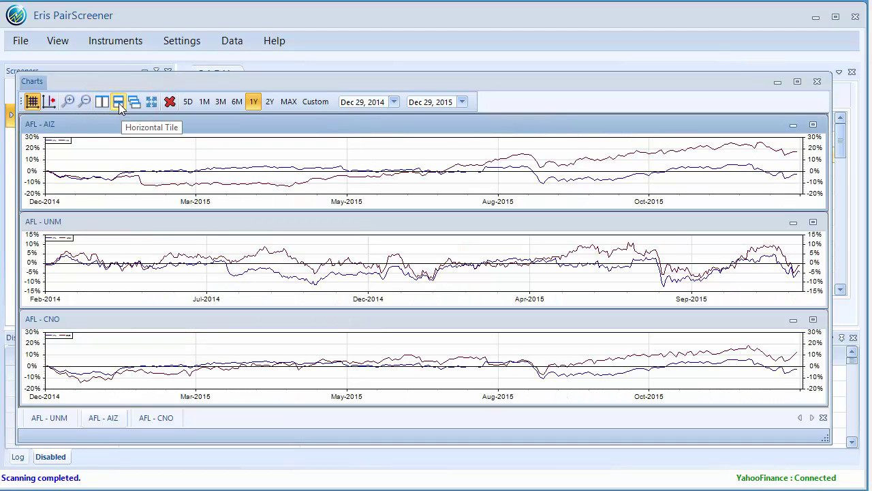
left_click(101, 104)
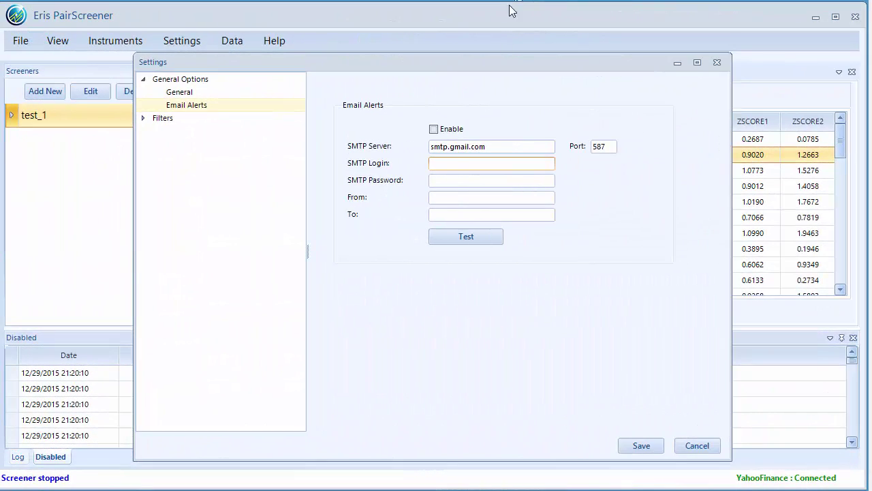
left_click(449, 165)
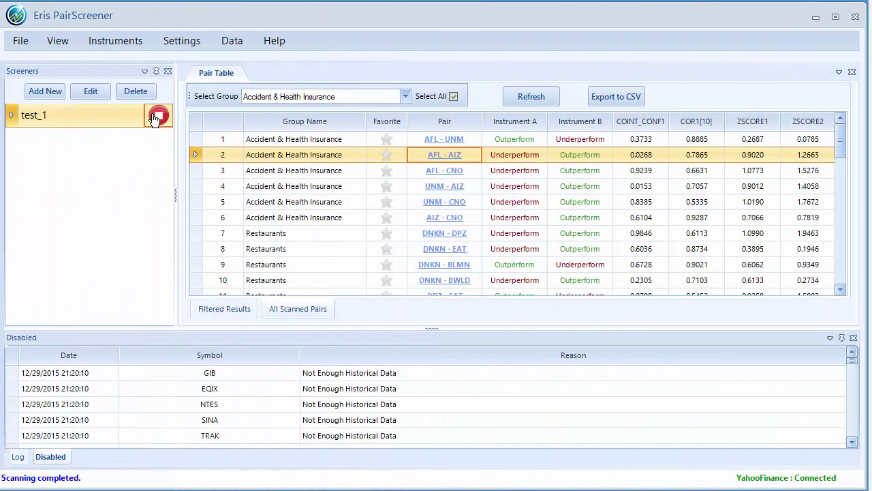
Stop the running test_1 screener and open the Email Alerts settings.
left_click(159, 117)
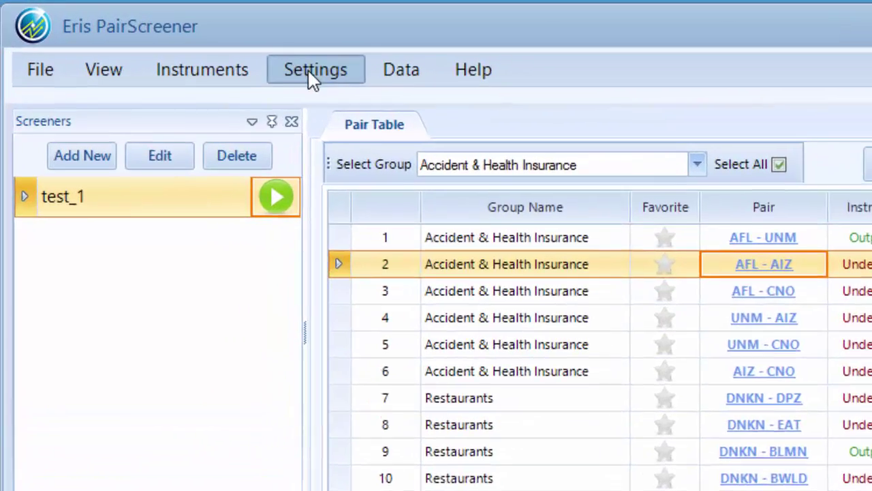
left_click(179, 41)
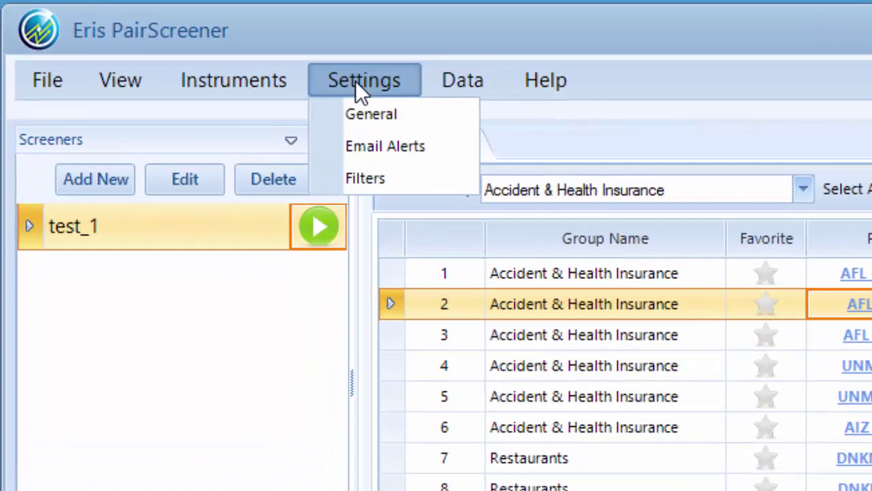
left_click(389, 144)
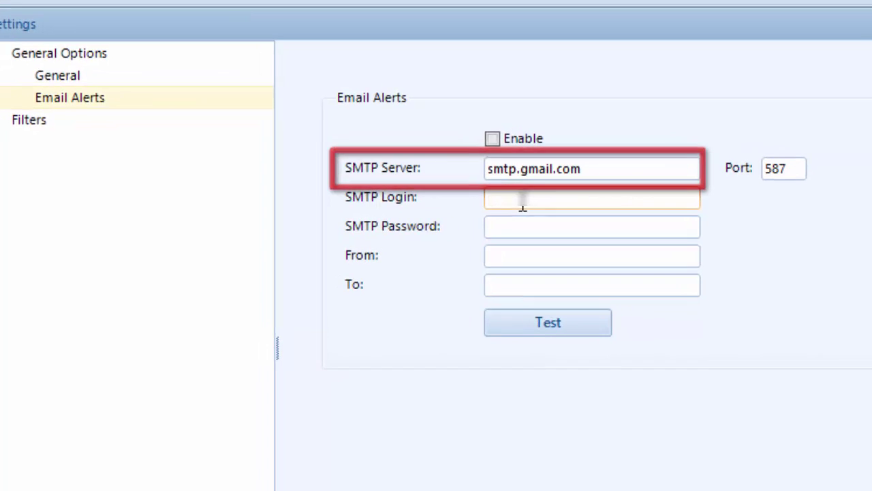
Enter the Gmail SMTP login address and the account password.
left_click(522, 201)
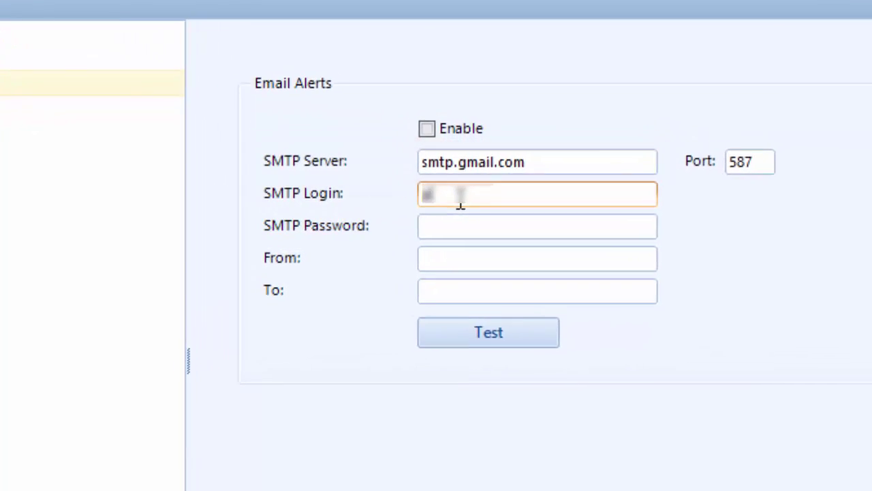
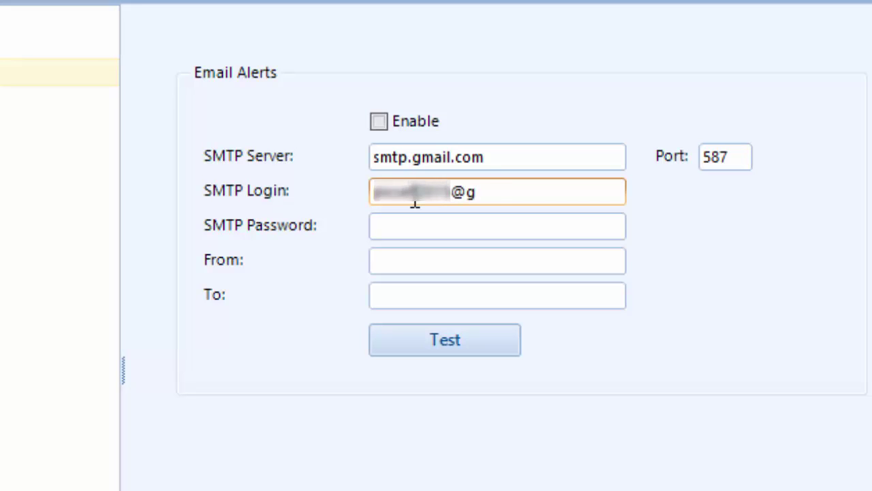
left_click(520, 228)
type("•••••••••••••")
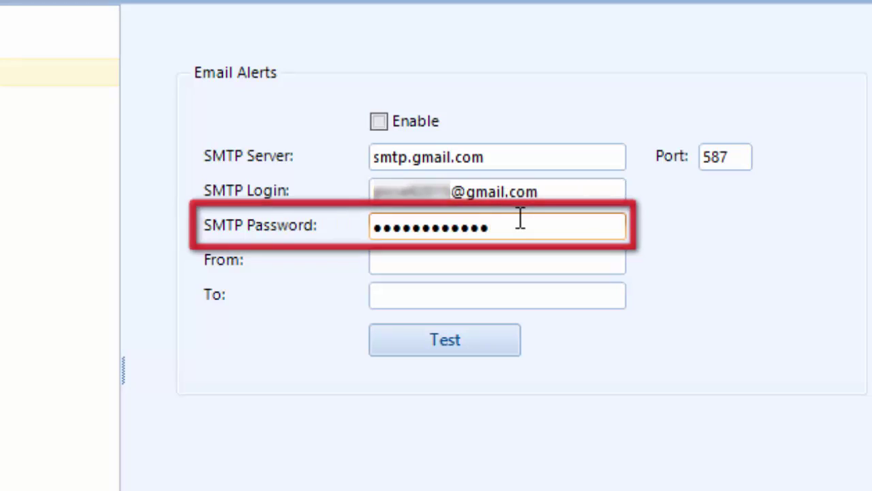
Copy the login address into the From field and enter the recipient's Gmail address in To.
left_click_drag(587, 200, 325, 179)
key("ctrl+c")
key("Tab")
key("Tab")
key("ctrl+v")
left_click(405, 294)
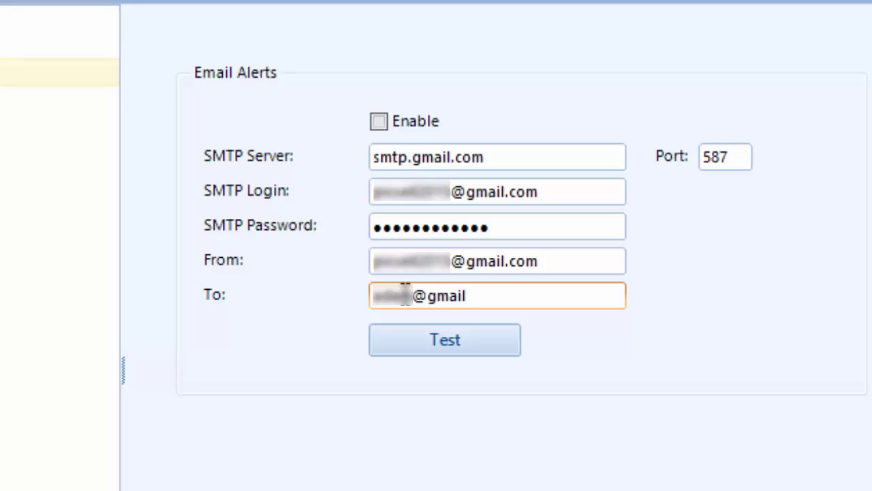
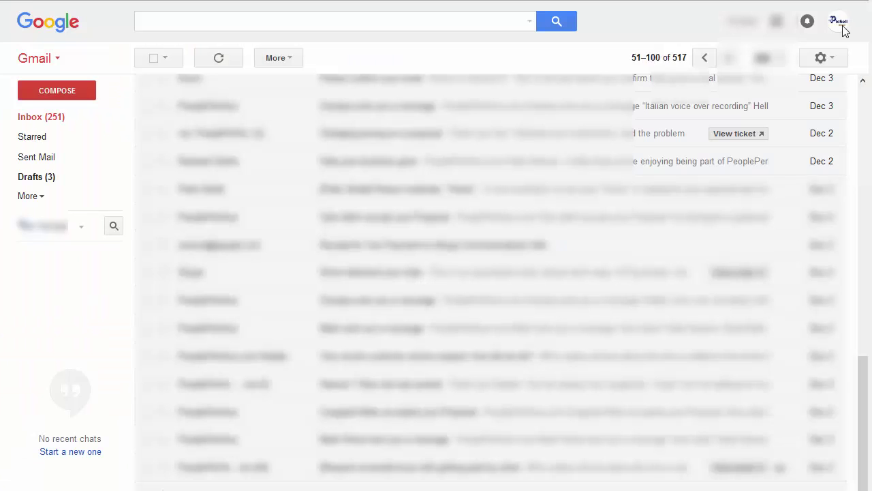
Turn Allow less secure apps ON under Signing in to Google in My Account.
left_click(844, 31)
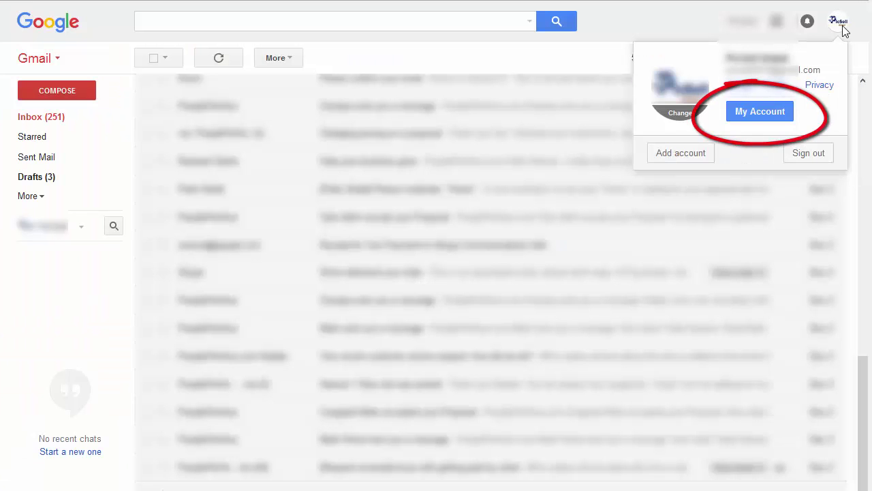
left_click(759, 111)
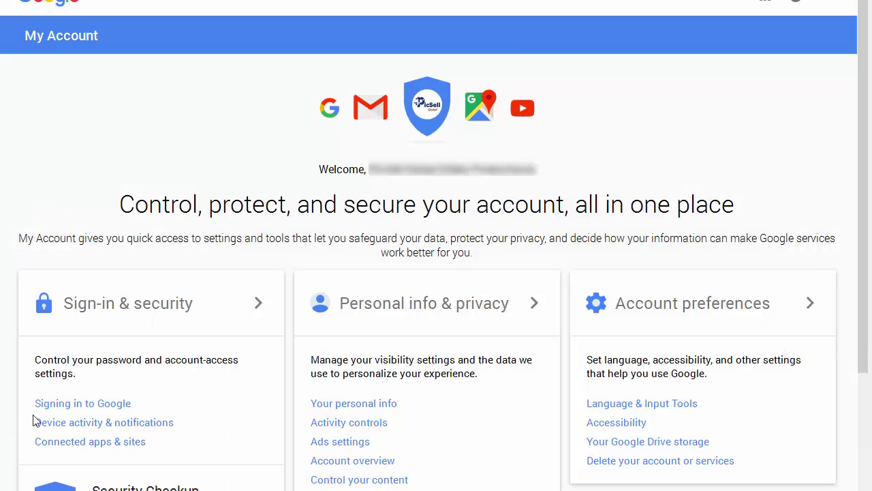
left_click(104, 410)
left_click_drag(866, 191, 866, 436)
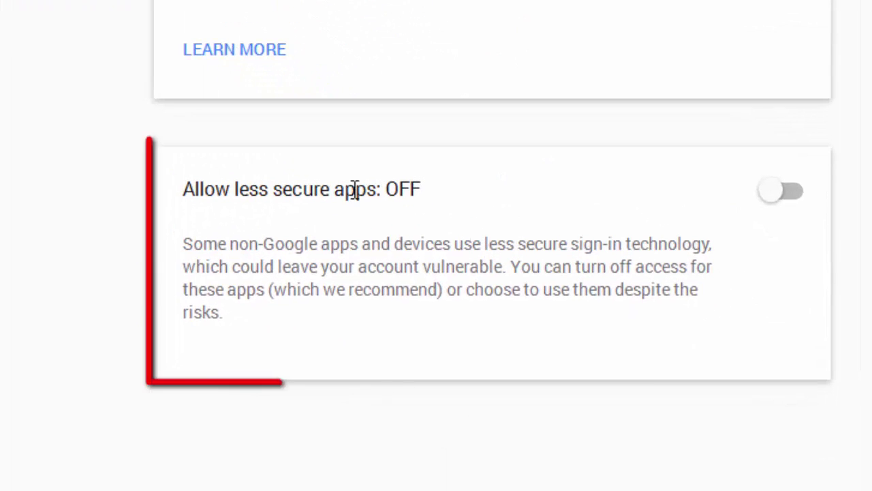
left_click(801, 195)
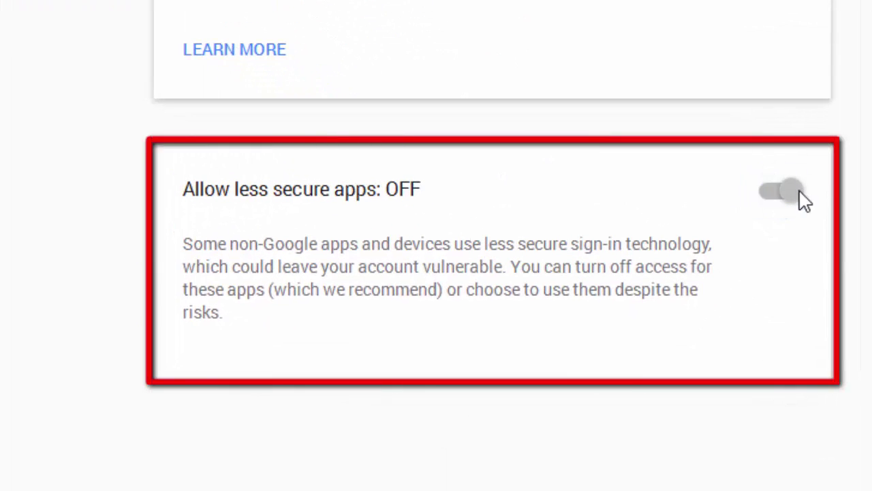
left_click_drag(416, 191, 377, 195)
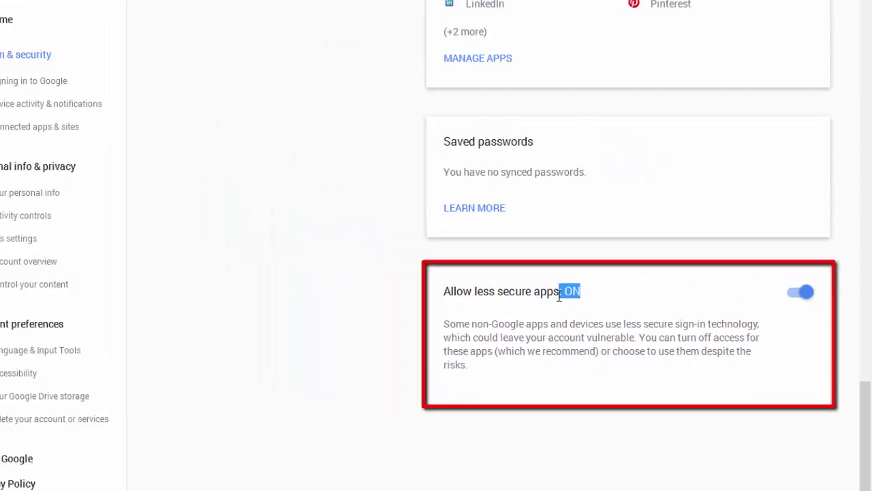
left_click(594, 330)
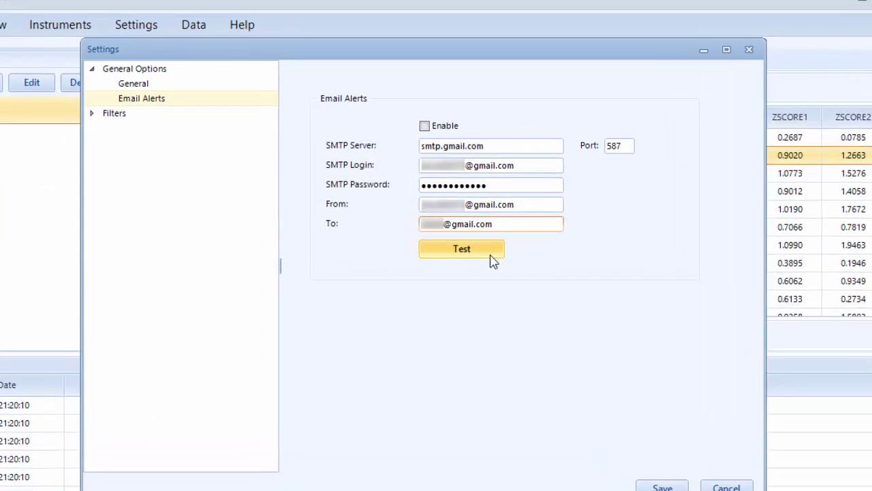
Send a test email, acknowledge its success message, and tick Enable for email alerts.
left_click(491, 240)
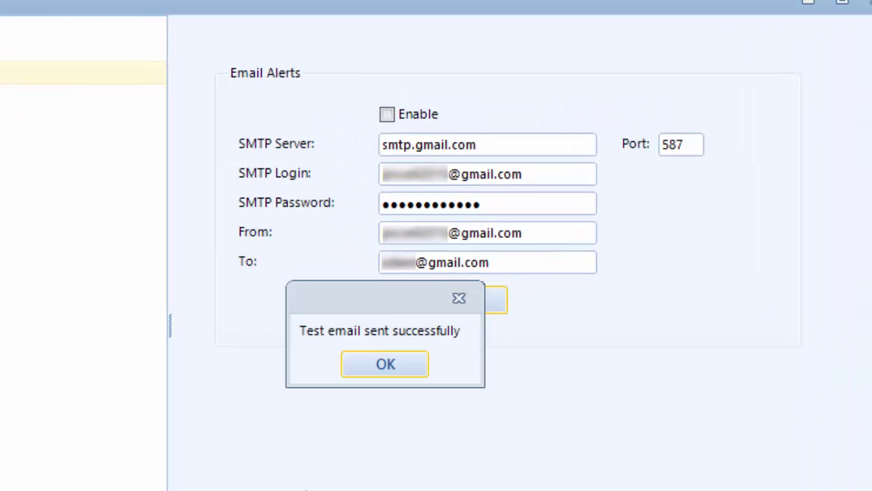
left_click(383, 366)
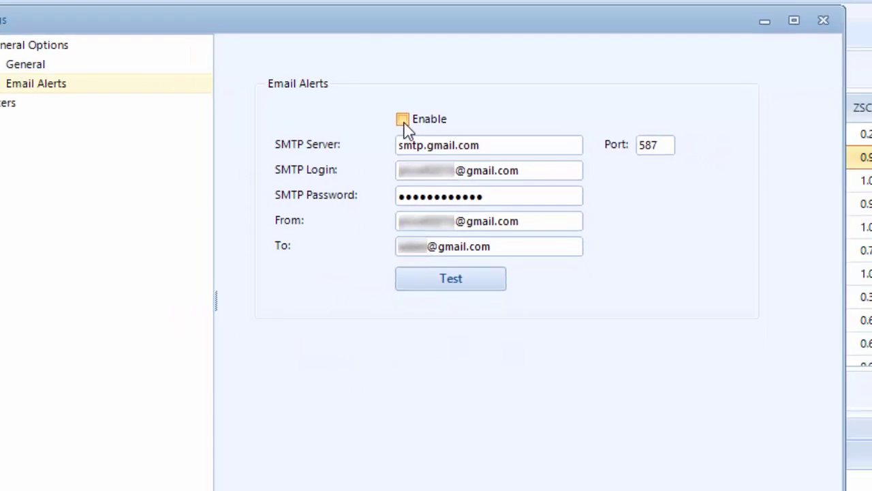
left_click(388, 117)
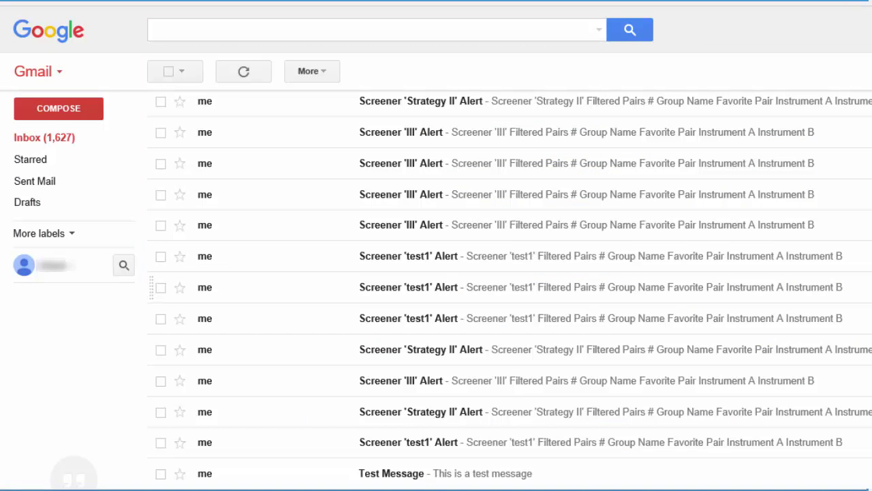